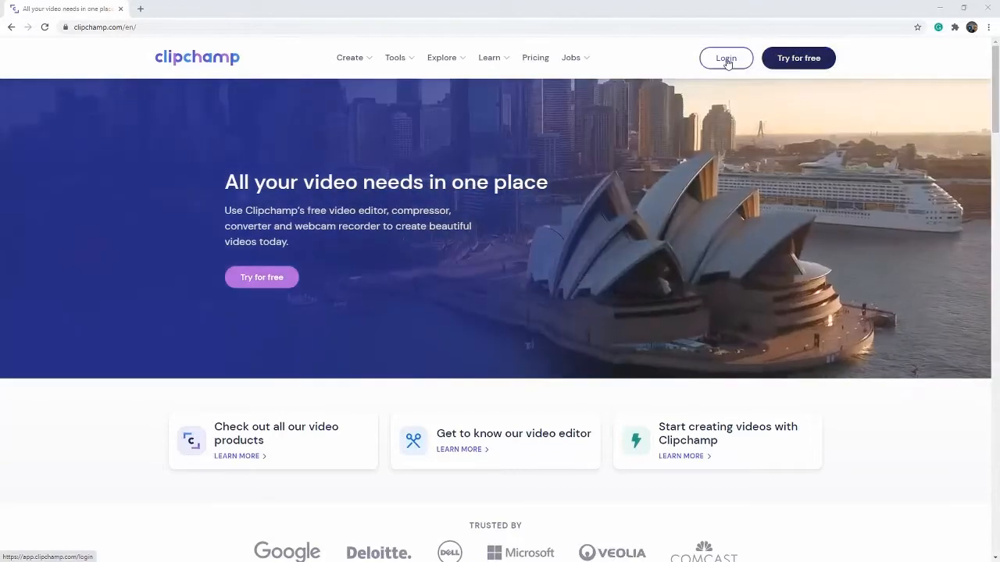
# Step: Log in to Clipchamp and create a new video project in the 16:9 Widescreen format
pyautogui.click(727, 60)
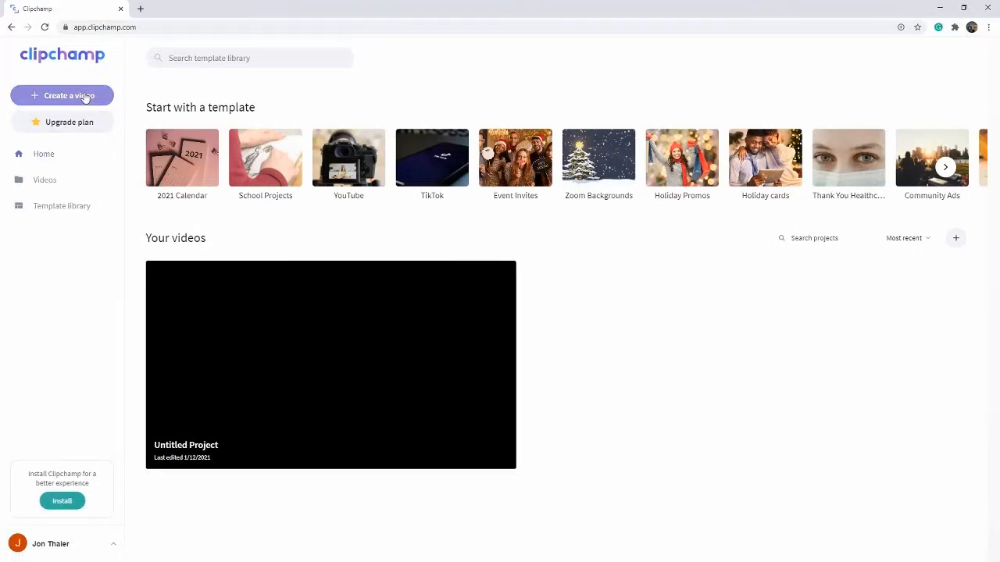
pyautogui.click(86, 97)
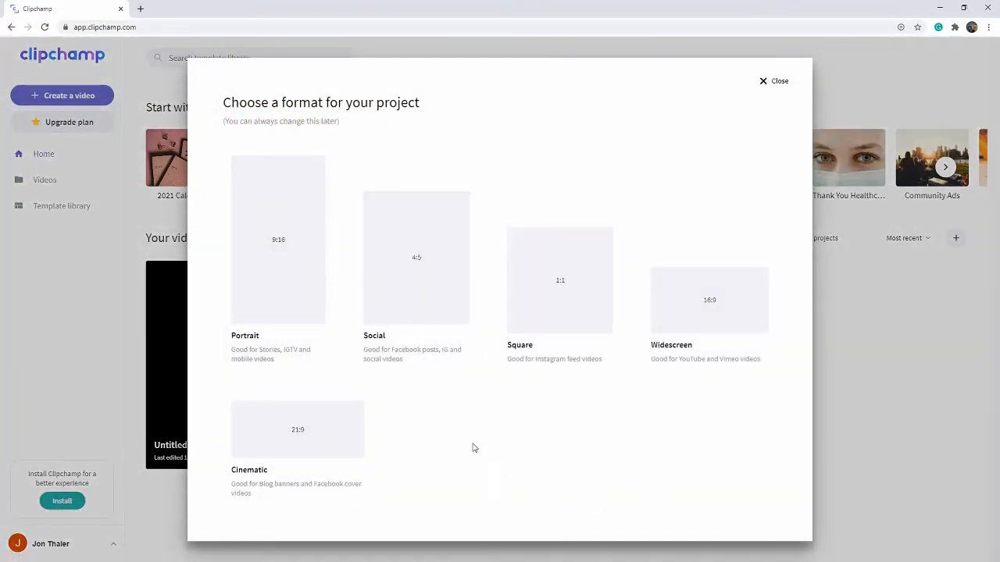
pyautogui.moveTo(661, 357)
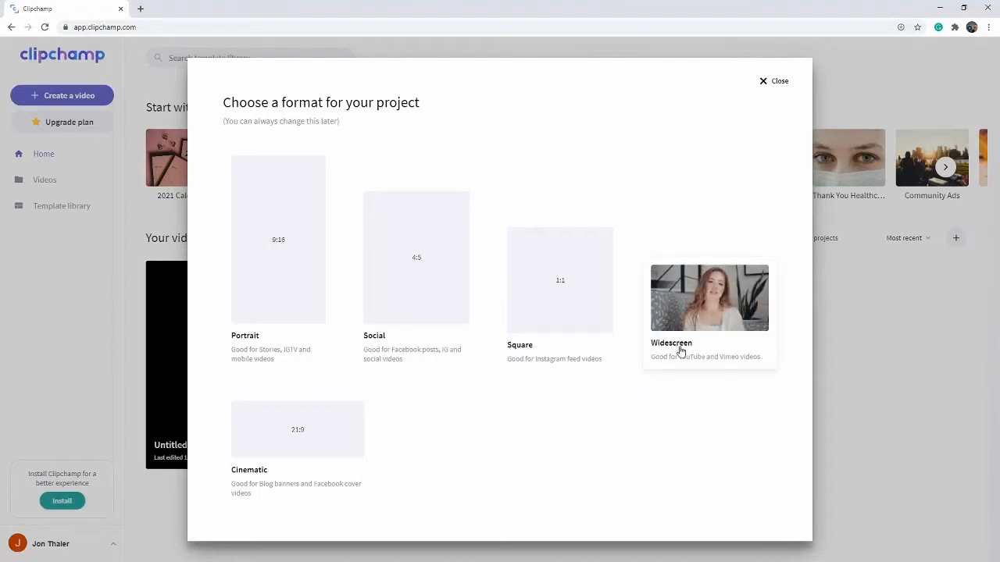
pyautogui.click(681, 352)
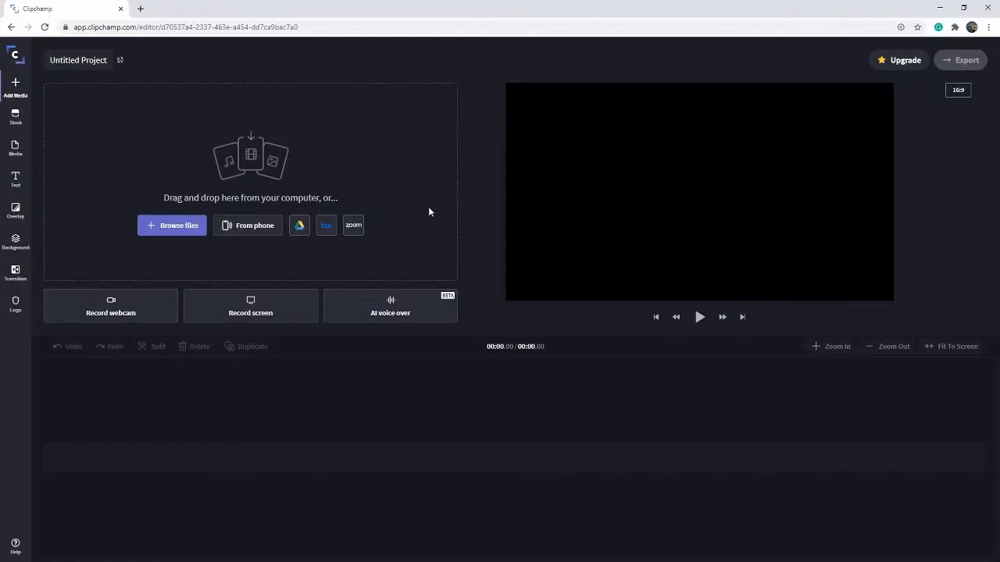
# Step: Import the green-screen webcam recording from the computer and place it at the start of the timeline
pyautogui.click(161, 234)
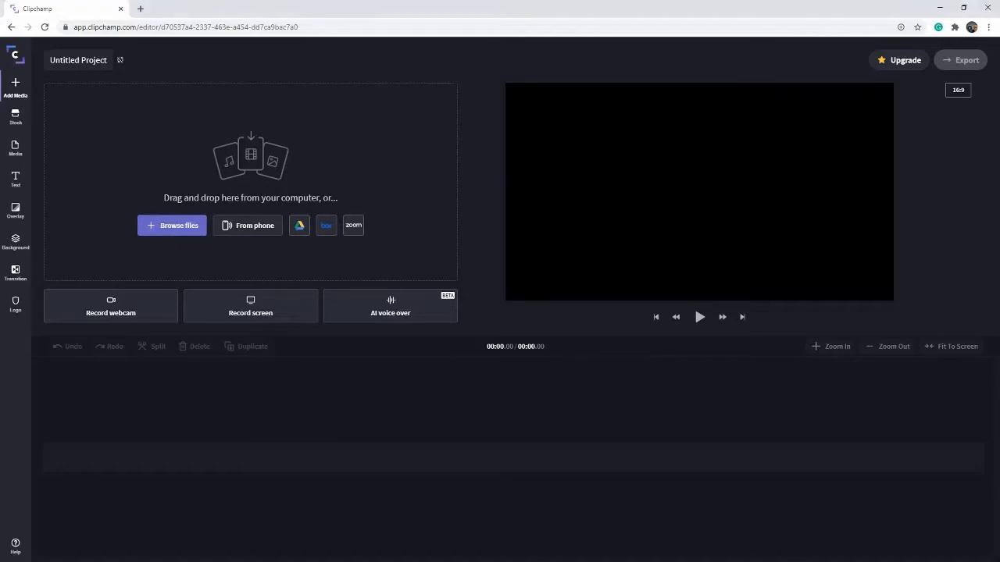
pyautogui.moveTo(259, 274); pyautogui.dragTo(209, 217)
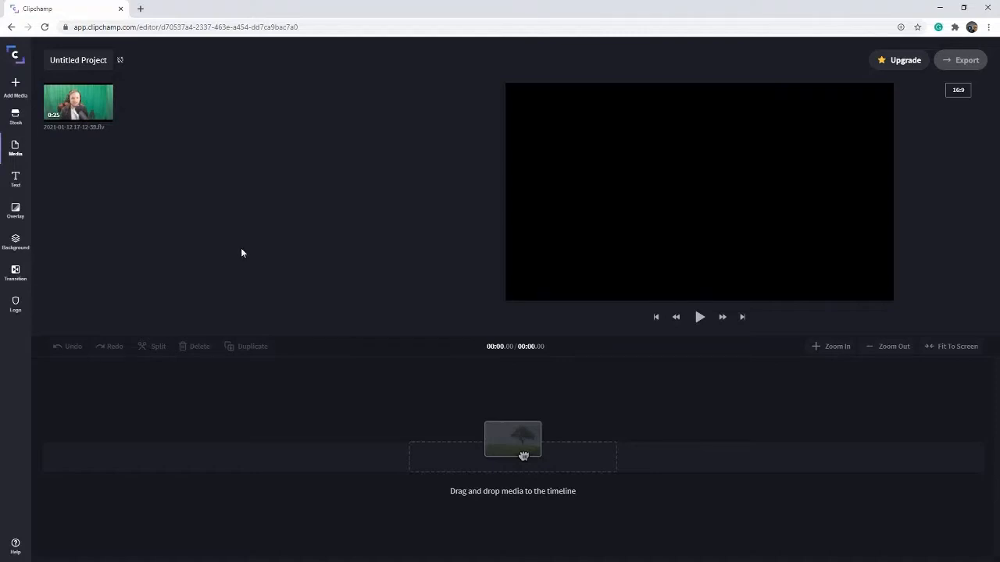
pyautogui.moveTo(78, 101); pyautogui.dragTo(239, 458)
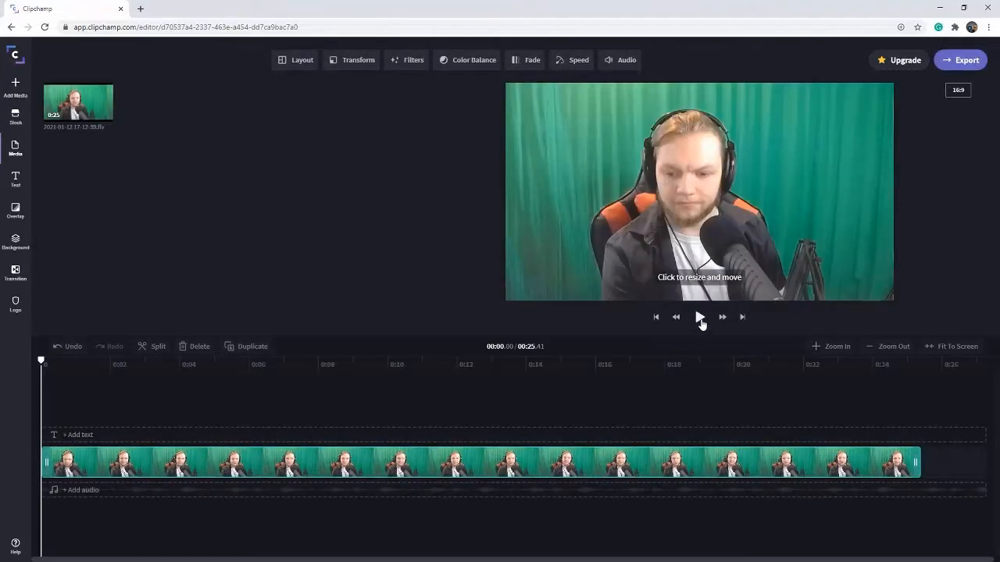
# Step: Play through the opening to find the cut point and split the clip at about 2.7 seconds
pyautogui.click(700, 317)
pyautogui.click(700, 317)
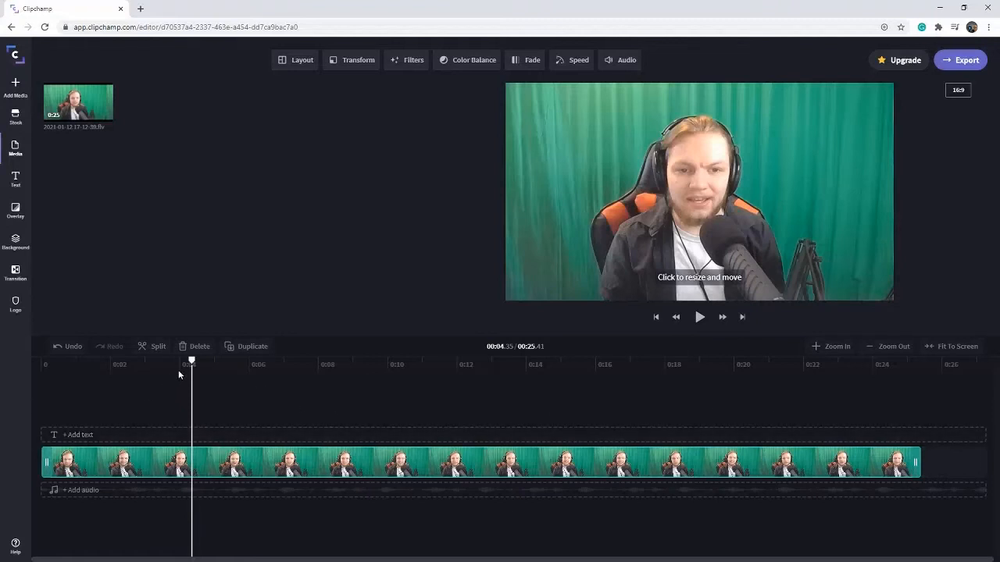
pyautogui.moveTo(192, 361); pyautogui.dragTo(130, 373)
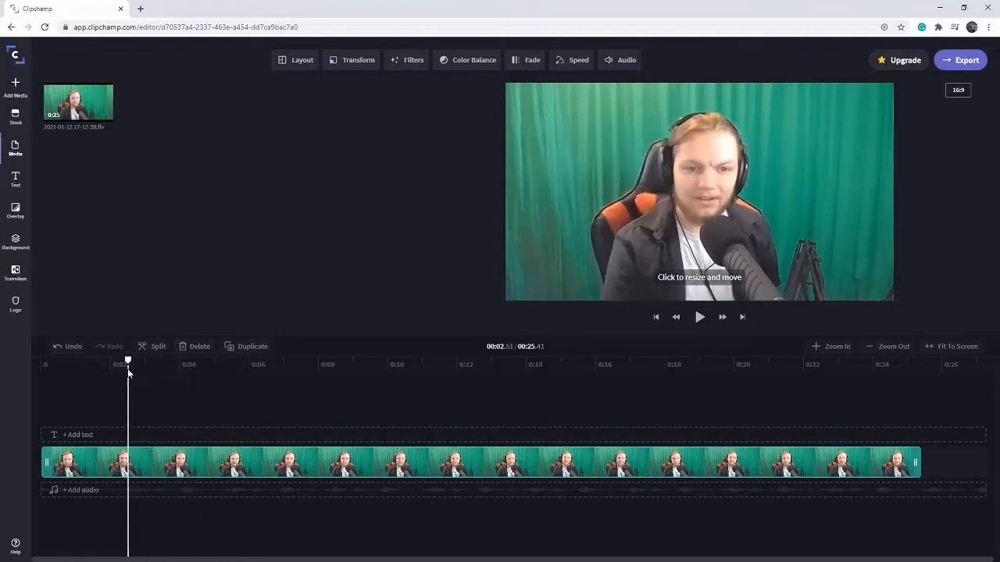
pyautogui.click(699, 318)
pyautogui.click(699, 318)
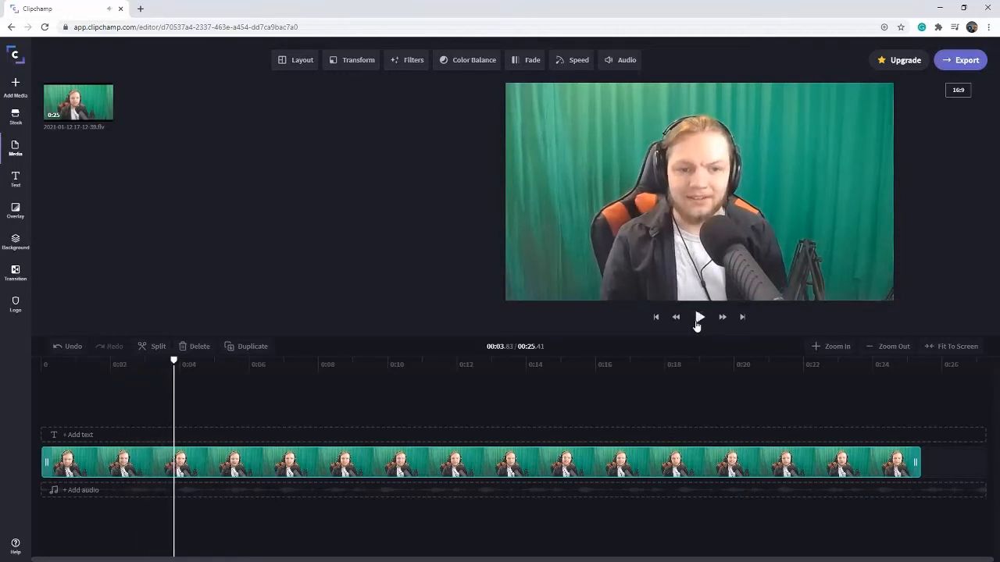
pyautogui.moveTo(175, 365); pyautogui.dragTo(139, 364)
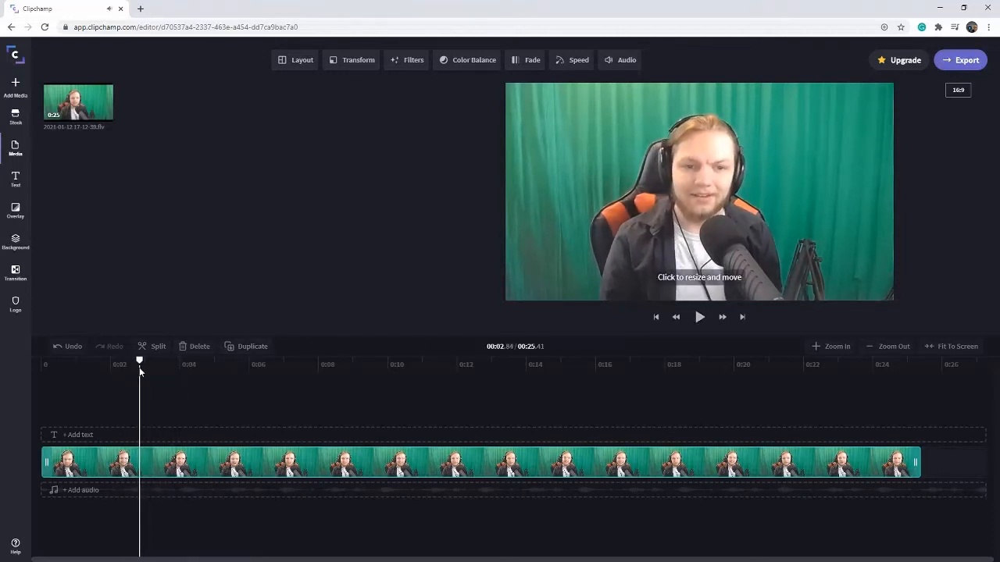
pyautogui.click(136, 467)
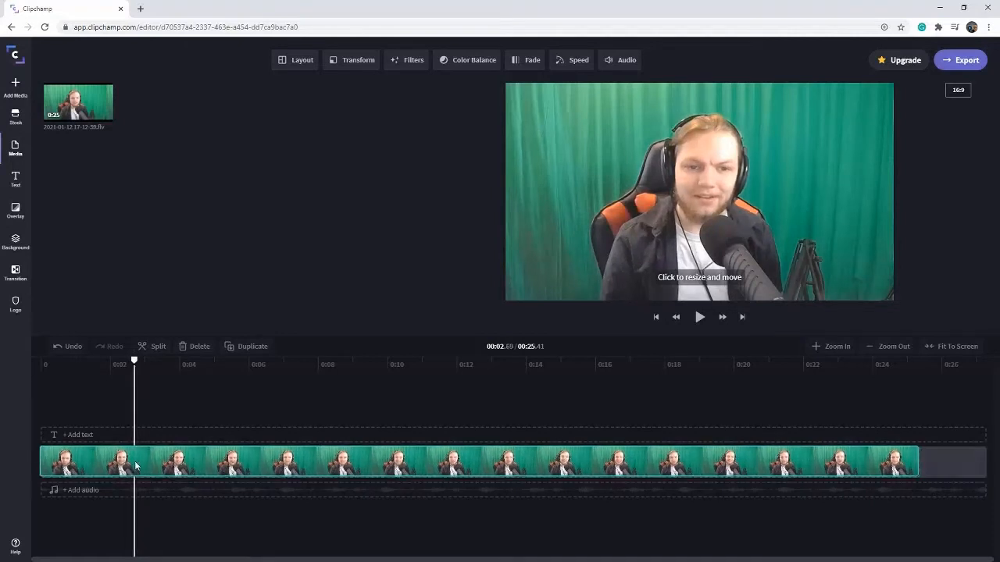
pyautogui.moveTo(133, 363); pyautogui.dragTo(135, 364)
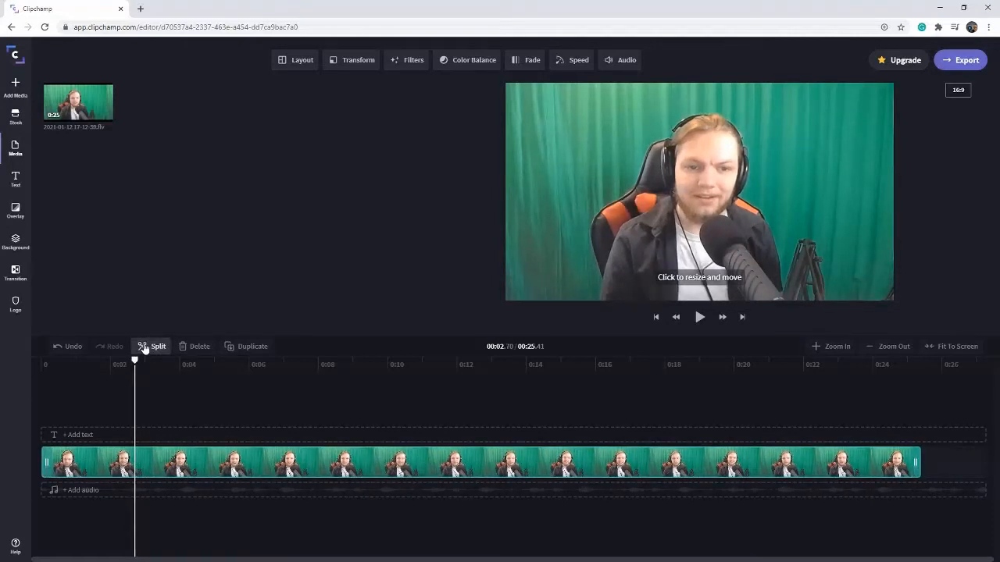
pyautogui.click(144, 346)
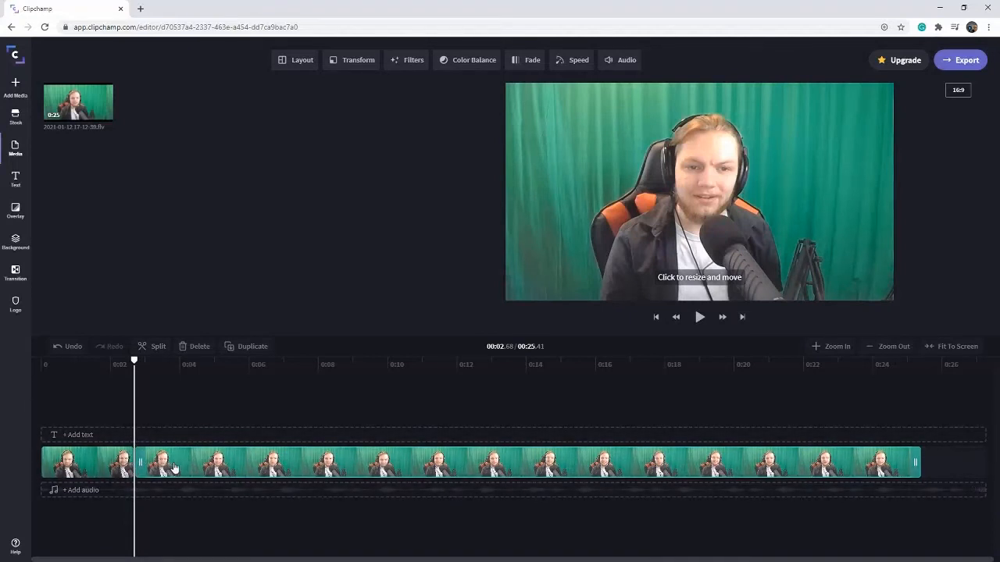
# Step: Find the end of the talking near the clip's finish and split it at about 23.95 seconds
pyautogui.moveTo(138, 389); pyautogui.dragTo(786, 368)
pyautogui.click(698, 318)
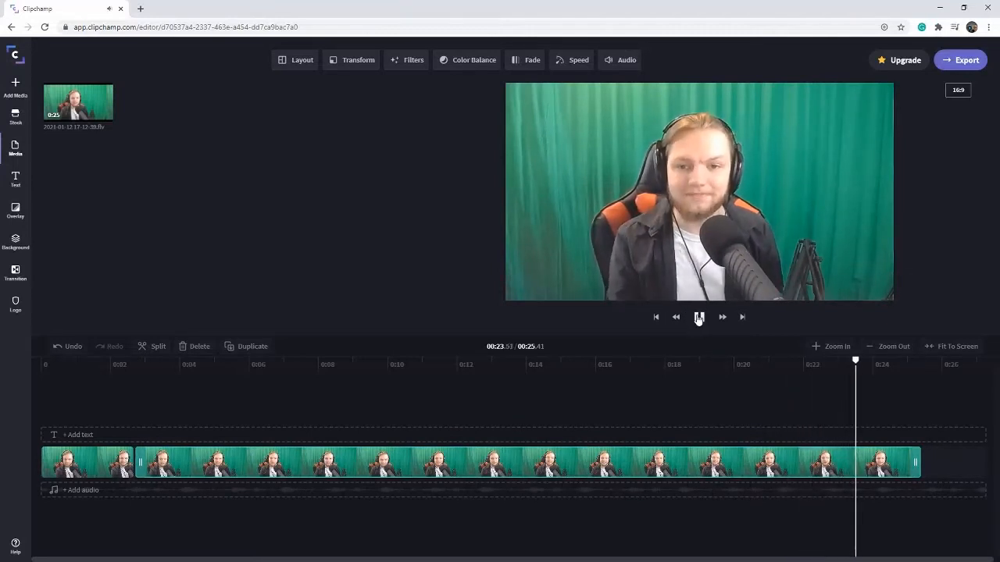
pyautogui.click(699, 317)
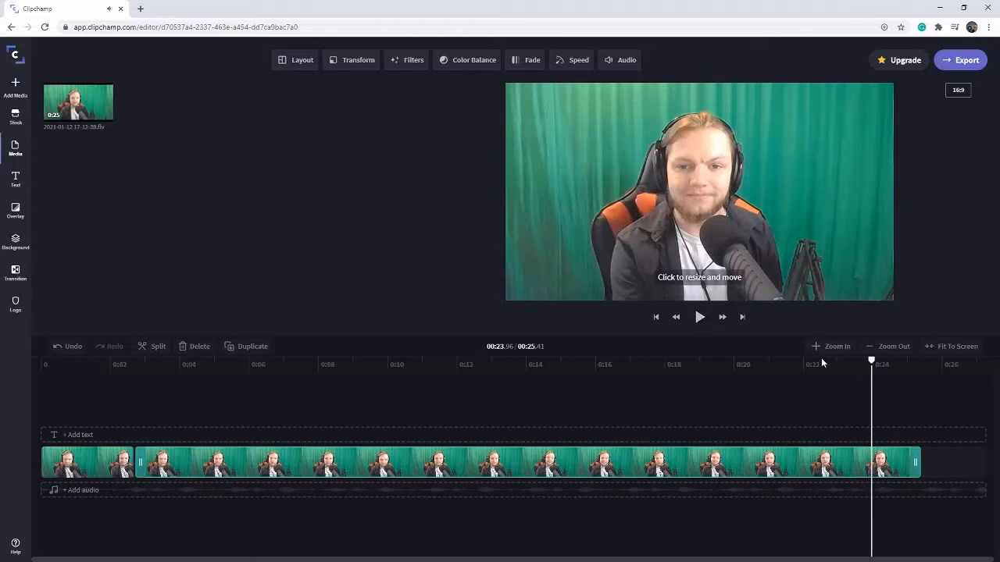
pyautogui.click(150, 347)
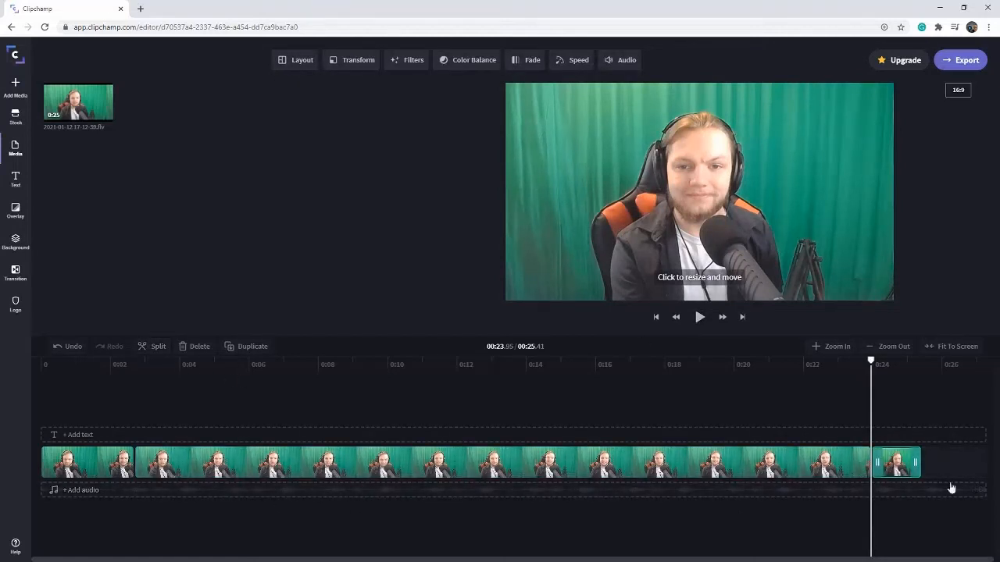
# Step: Delete the short end and opening segments, and return the playhead to the start of the timeline
pyautogui.click(893, 468)
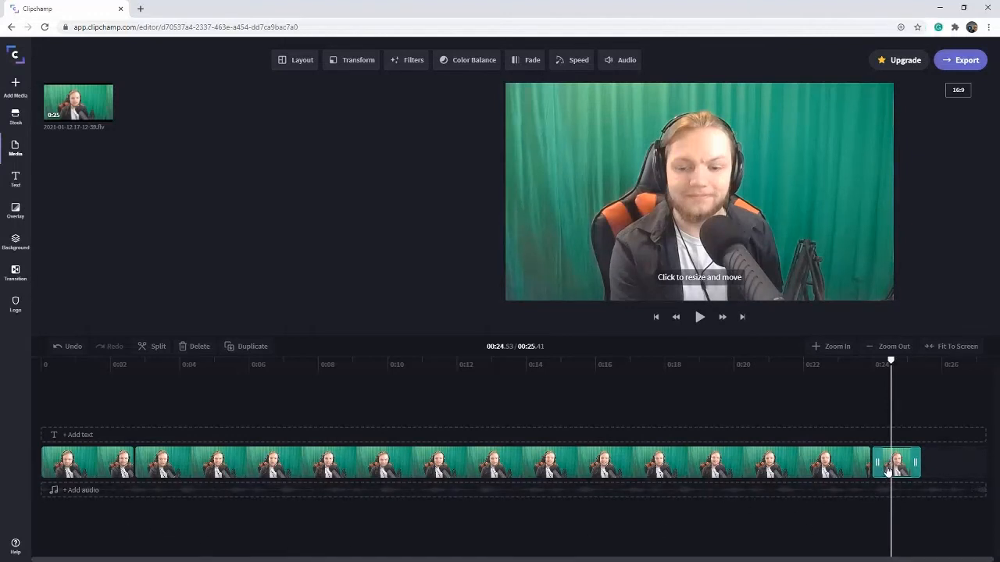
pyautogui.click(191, 347)
pyautogui.click(62, 462)
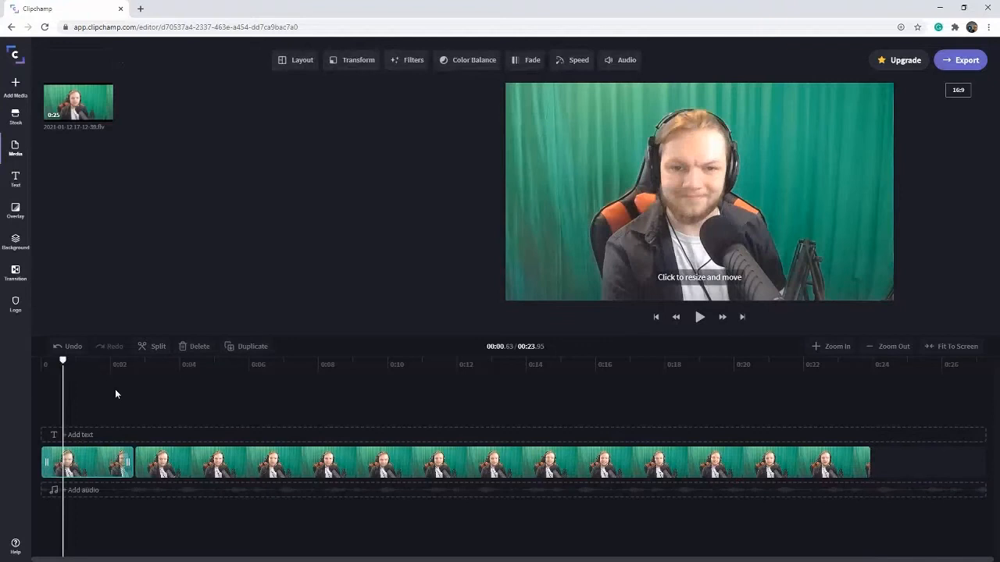
pyautogui.click(194, 347)
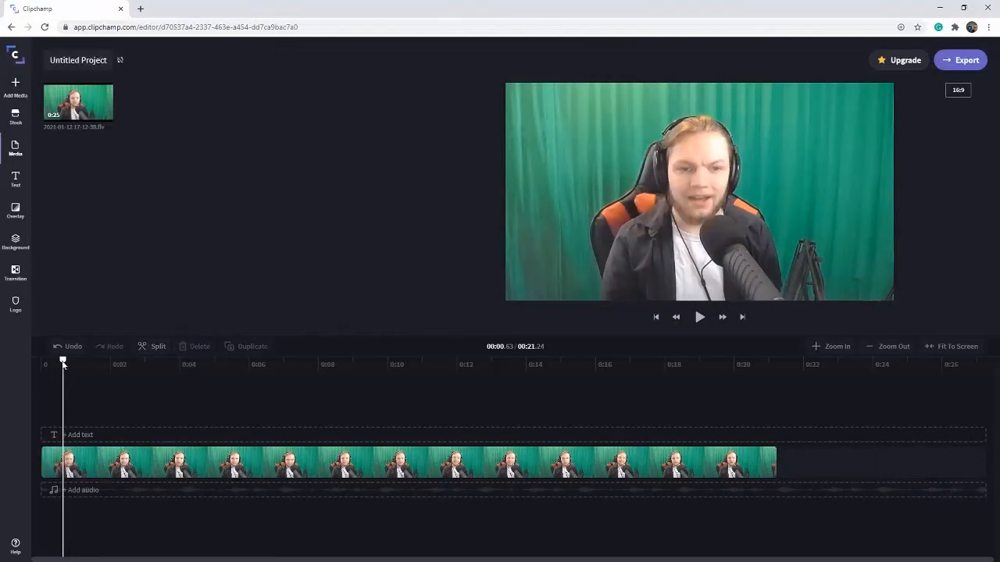
pyautogui.moveTo(63, 362); pyautogui.dragTo(41, 362)
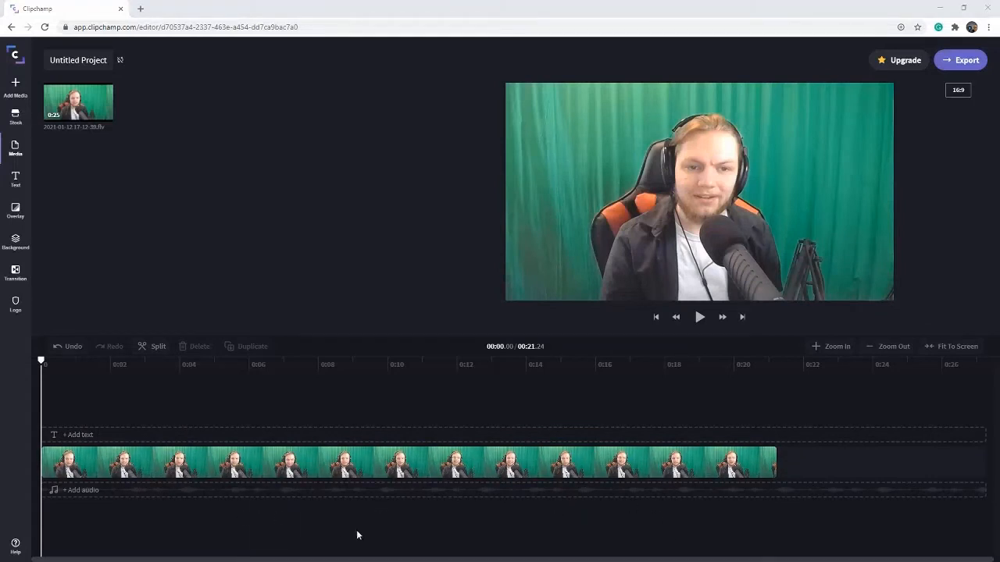
# Step: Set both the fade in and the fade out of the trimmed clip to 0.2 s
pyautogui.click(137, 475)
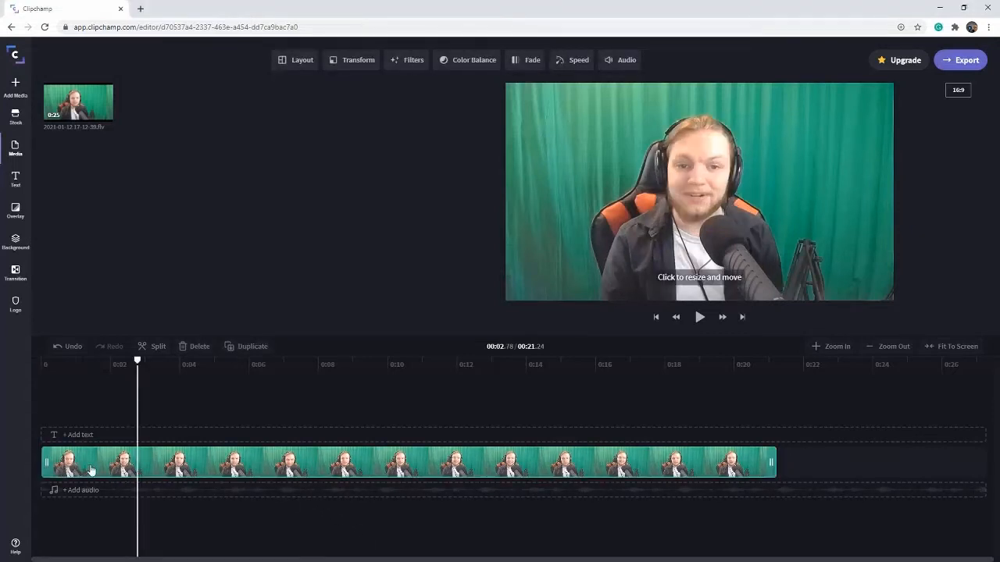
pyautogui.click(521, 71)
pyautogui.moveTo(457, 105); pyautogui.dragTo(470, 104)
pyautogui.moveTo(457, 140); pyautogui.dragTo(471, 139)
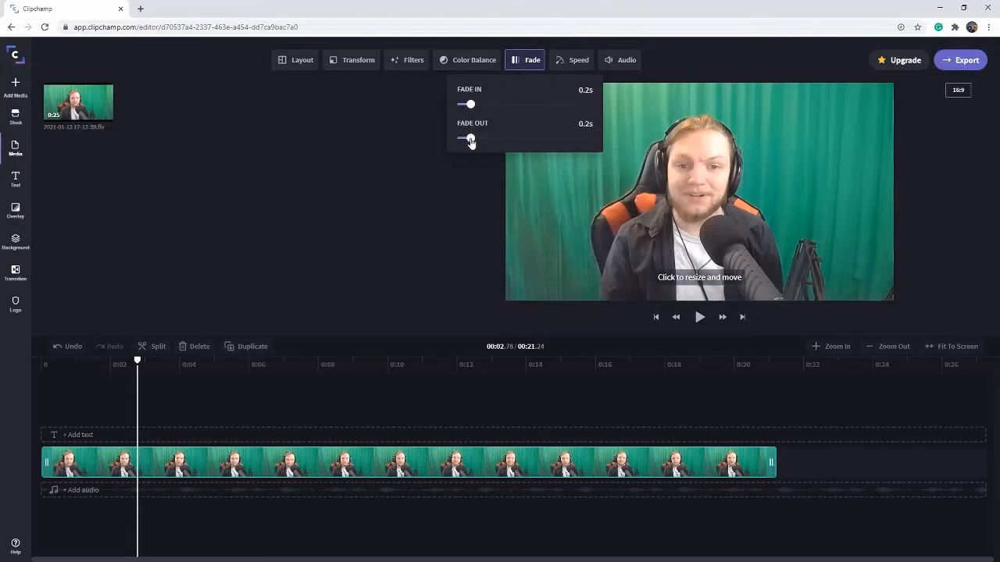
pyautogui.click(534, 60)
# Step: Play back the beginning and end of the clip to check the fades, and review the fade settings
pyautogui.click(657, 327)
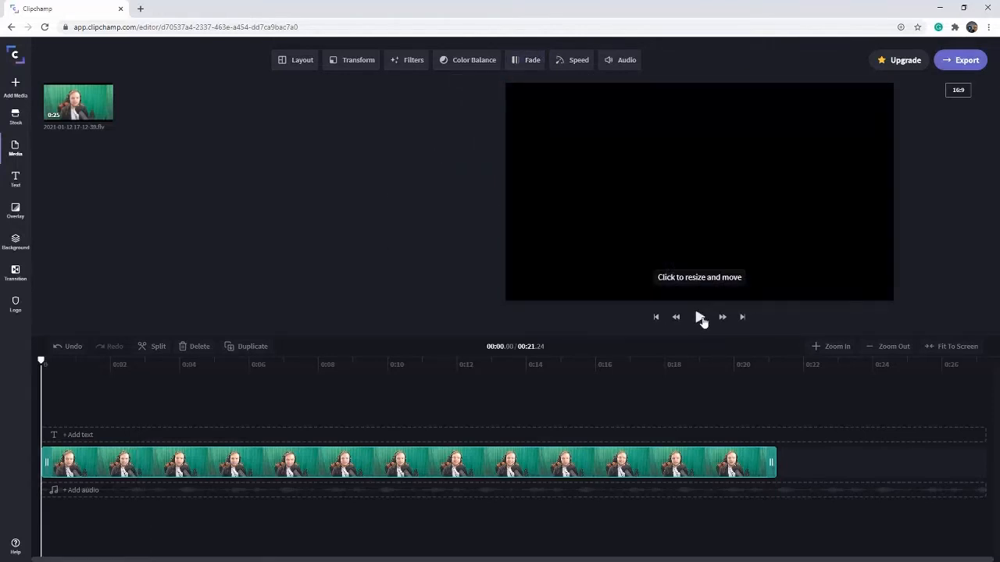
pyautogui.click(700, 319)
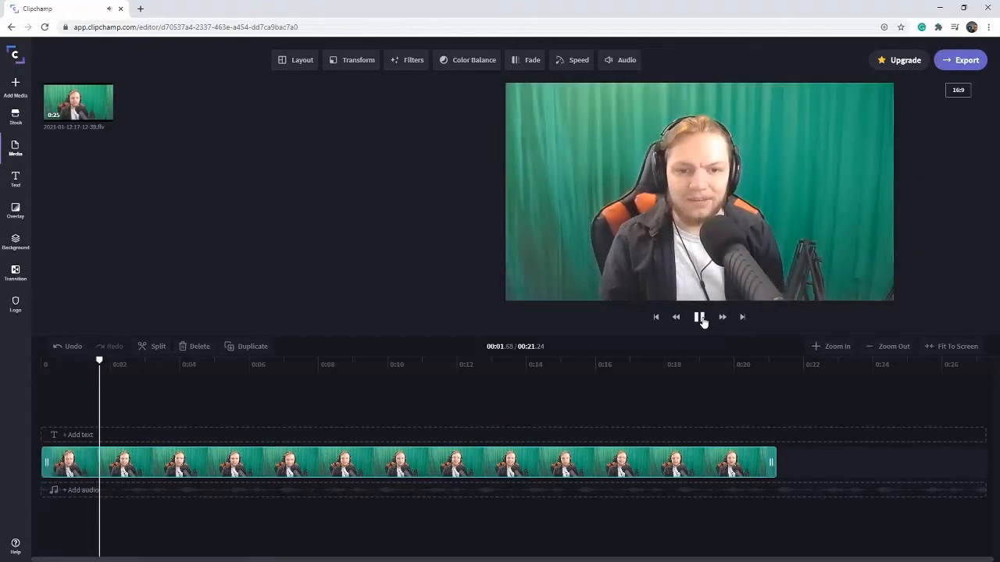
pyautogui.click(700, 319)
pyautogui.click(749, 364)
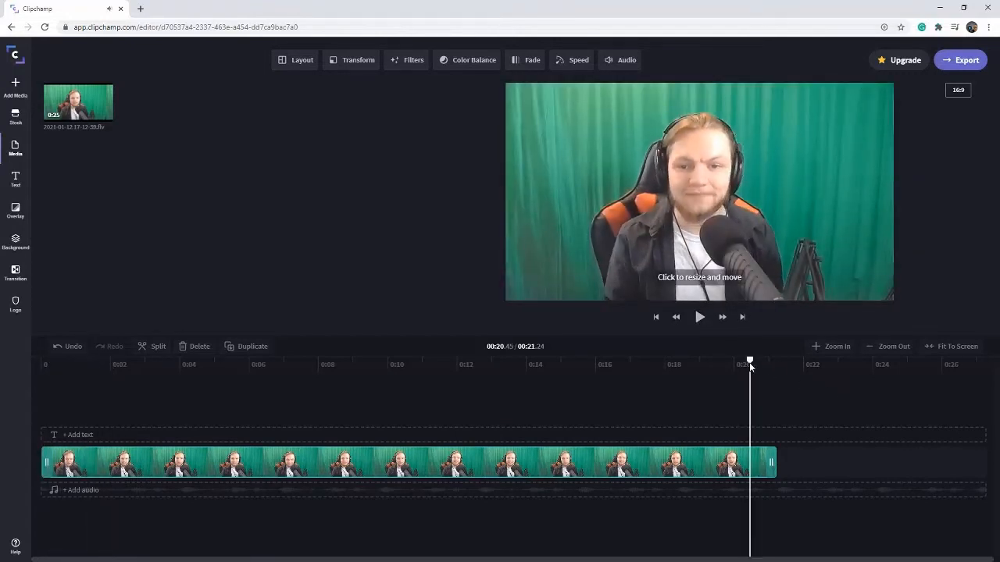
pyautogui.click(699, 324)
pyautogui.click(699, 322)
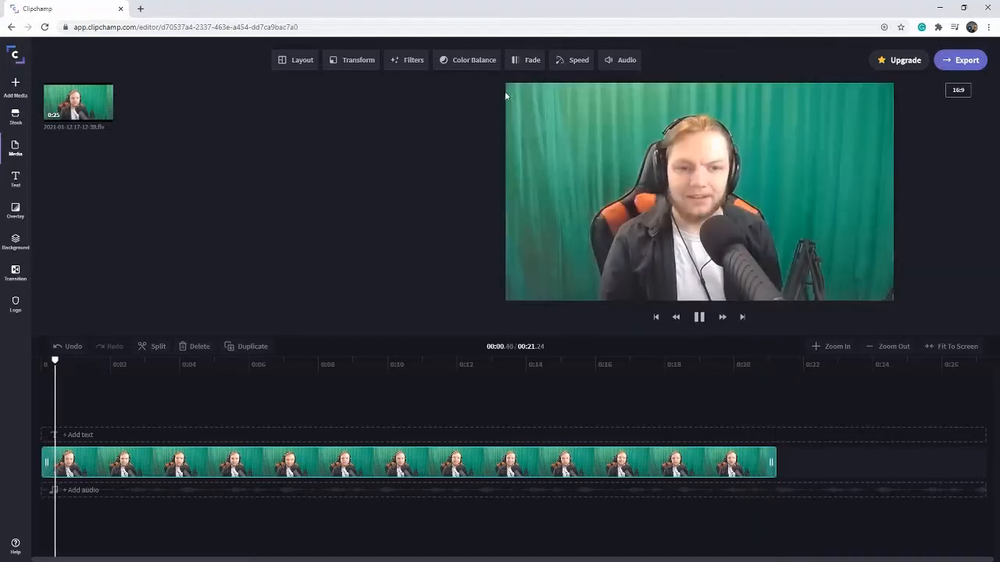
pyautogui.click(700, 317)
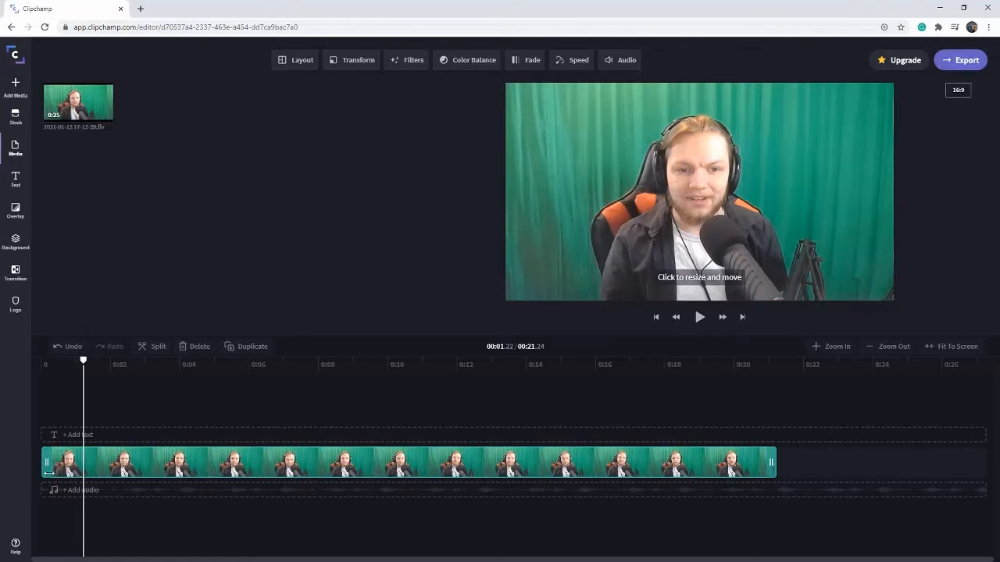
pyautogui.click(532, 60)
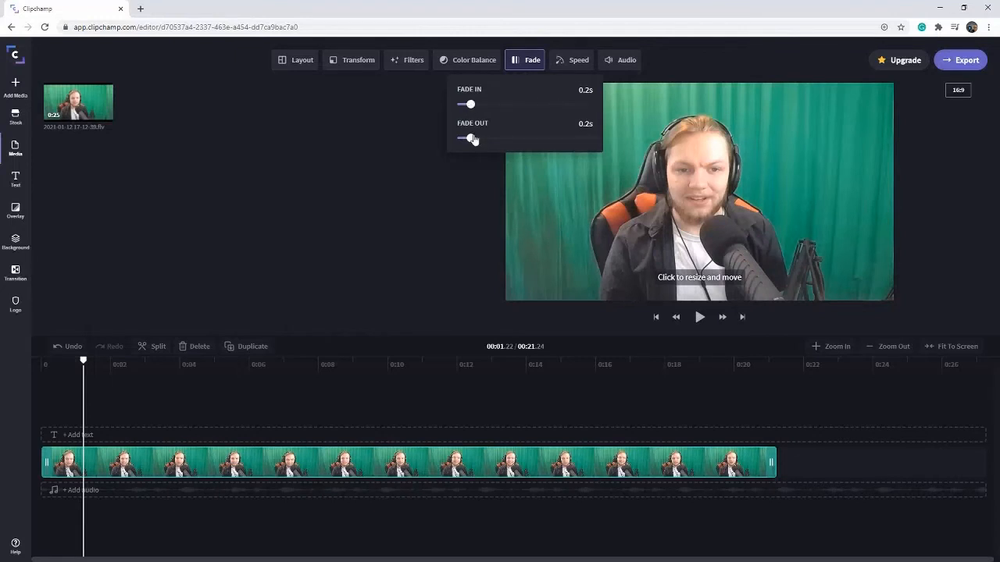
pyautogui.click(528, 68)
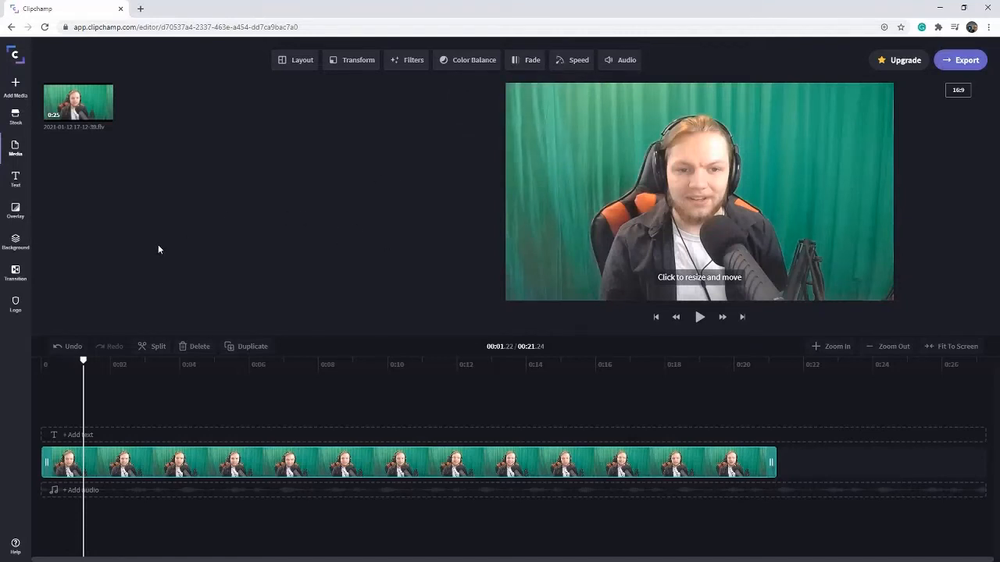
# Step: Add the Lower Third caption title above the video at the start of the timeline and preview it at about 2.5 seconds
pyautogui.click(8, 184)
pyautogui.scroll(-5, 297, 281)
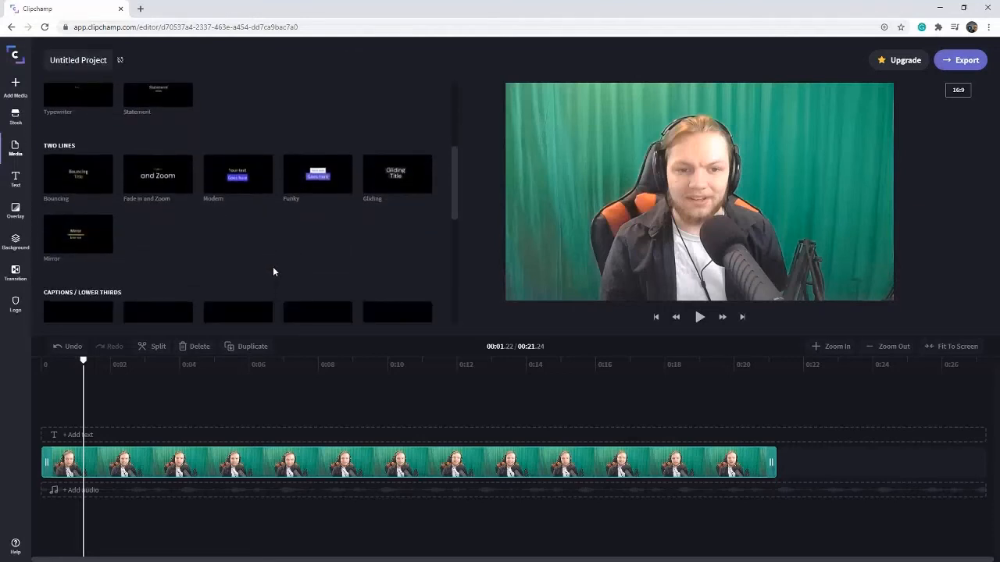
pyautogui.scroll(-3, 273, 271)
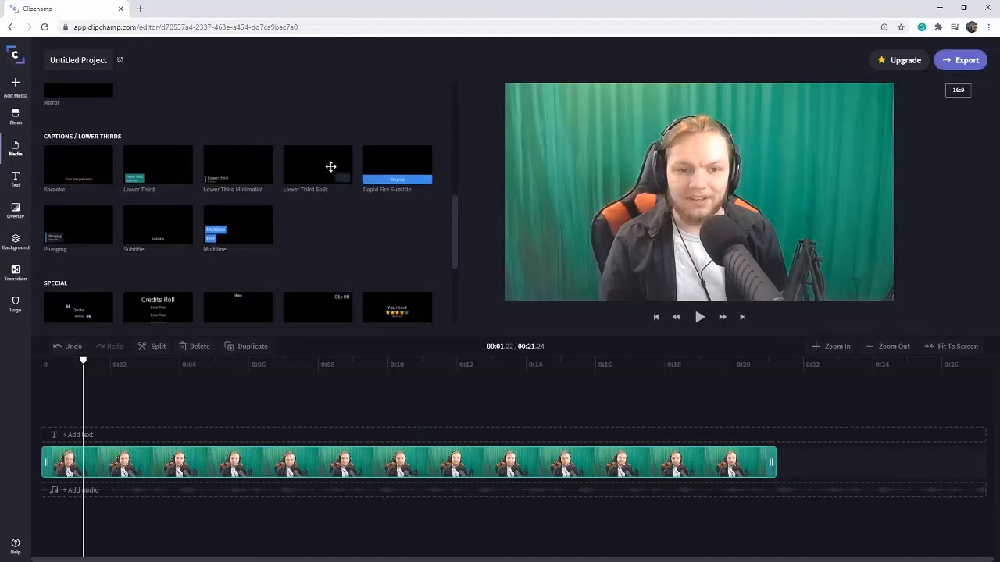
pyautogui.moveTo(219, 167)
pyautogui.moveTo(146, 181)
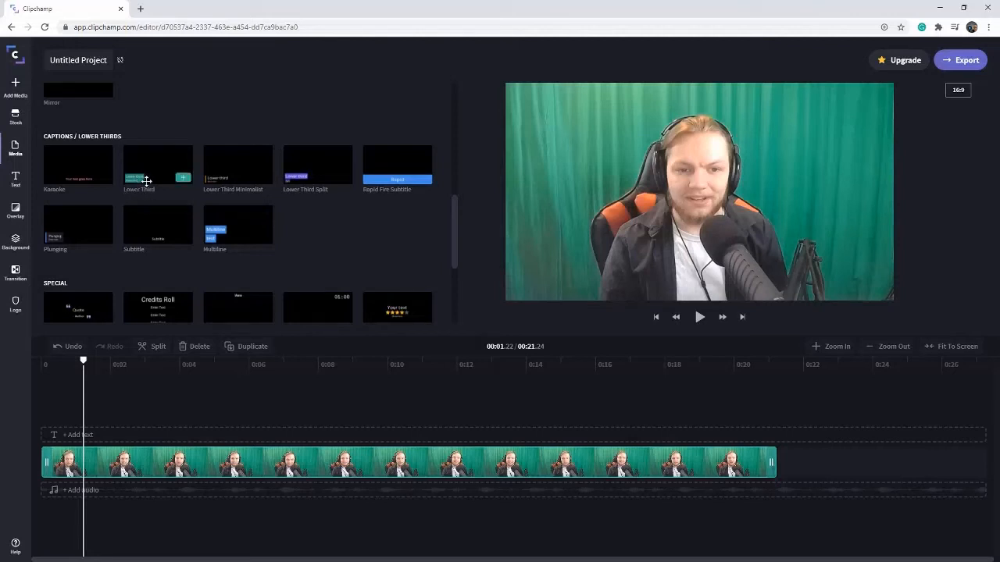
pyautogui.moveTo(146, 182); pyautogui.dragTo(56, 444)
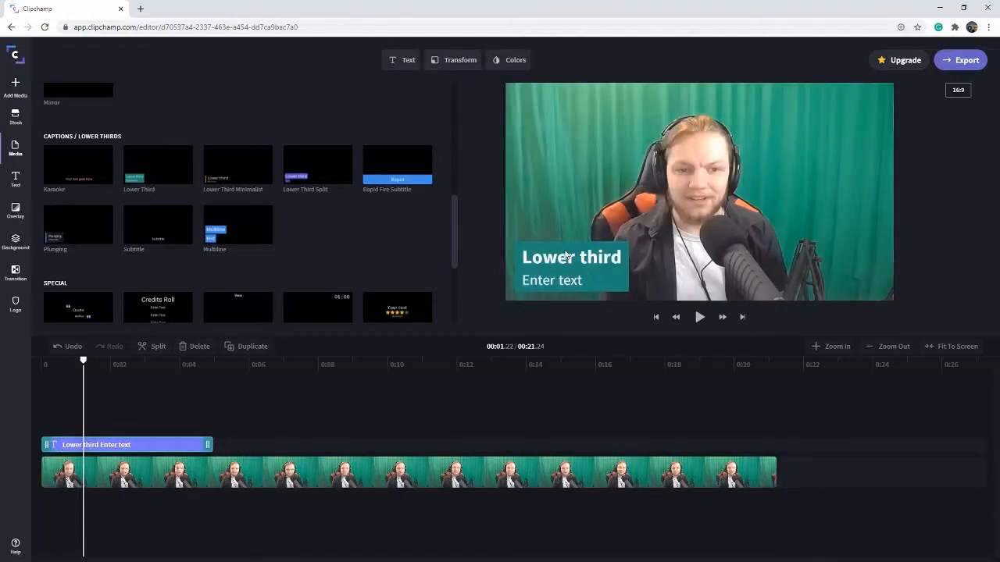
pyautogui.click(128, 383)
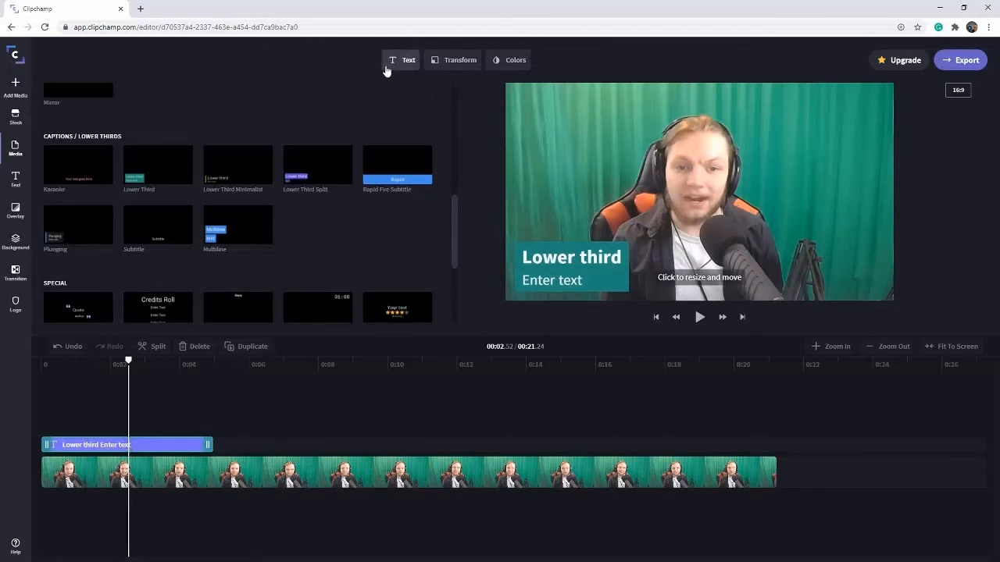
# Step: Replace the lower third's placeholder text with the speaker's full name on the first line and "Troop 0000" on the second
pyautogui.click(400, 69)
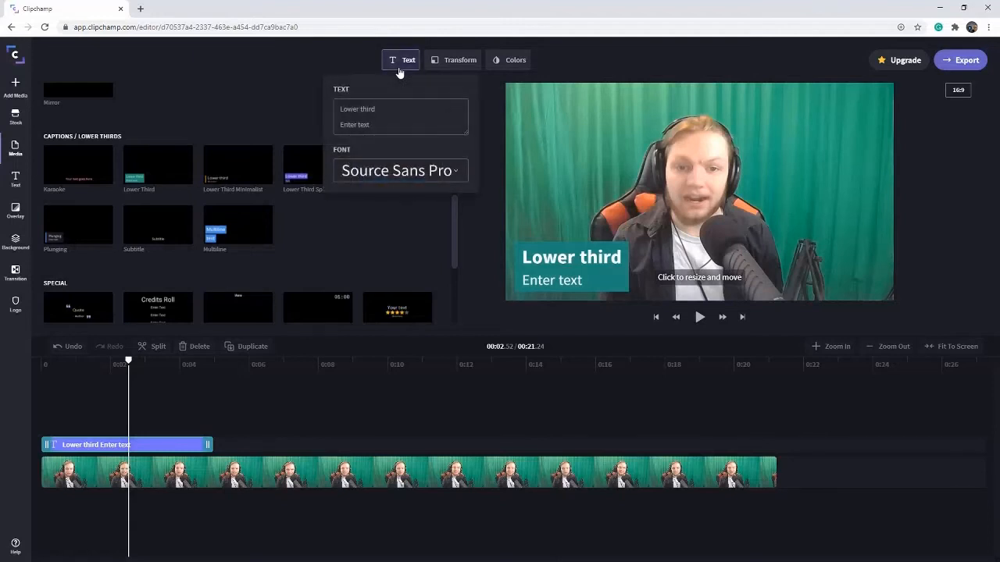
pyautogui.click(391, 117)
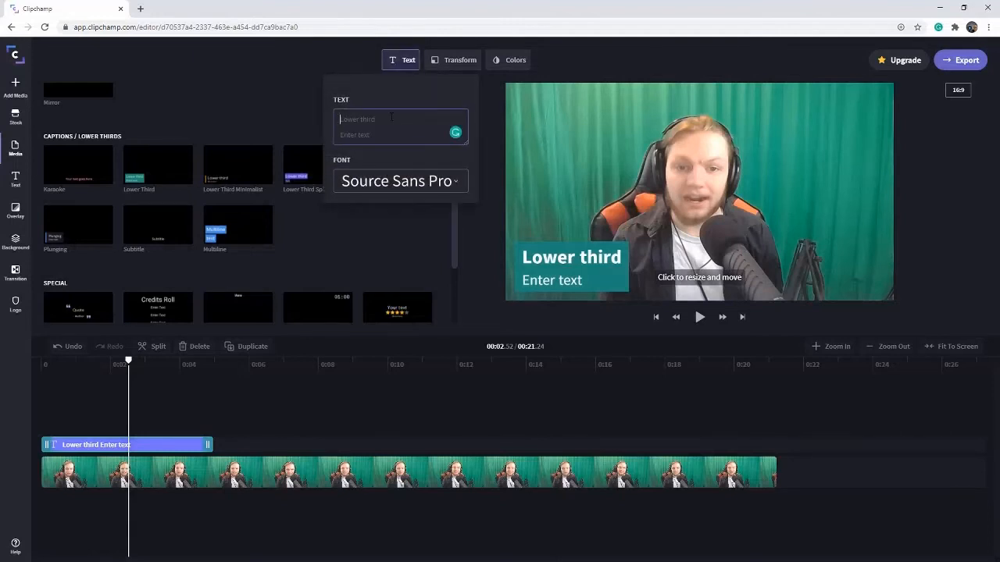
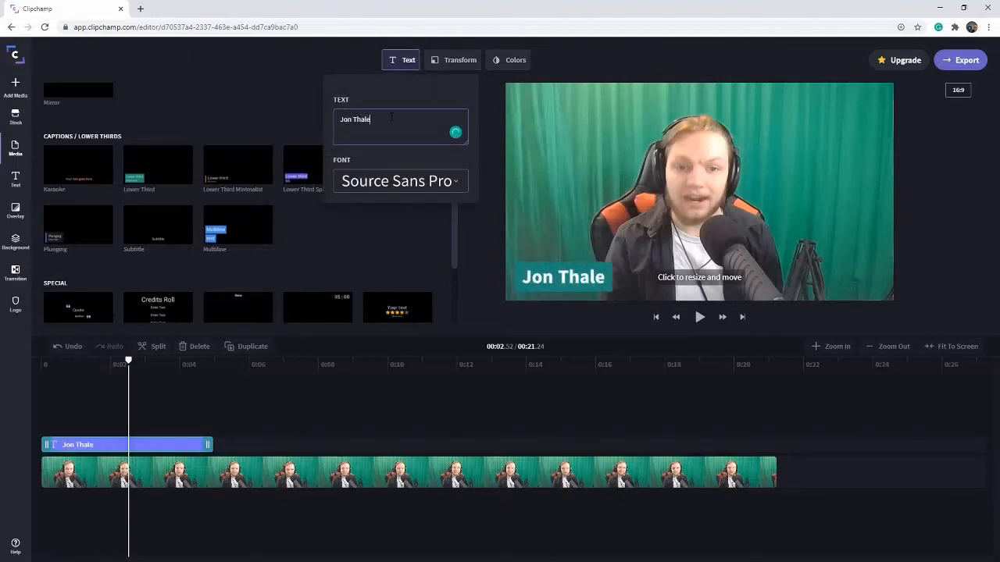
pyautogui.press('Return')
pyautogui.write('Troo')
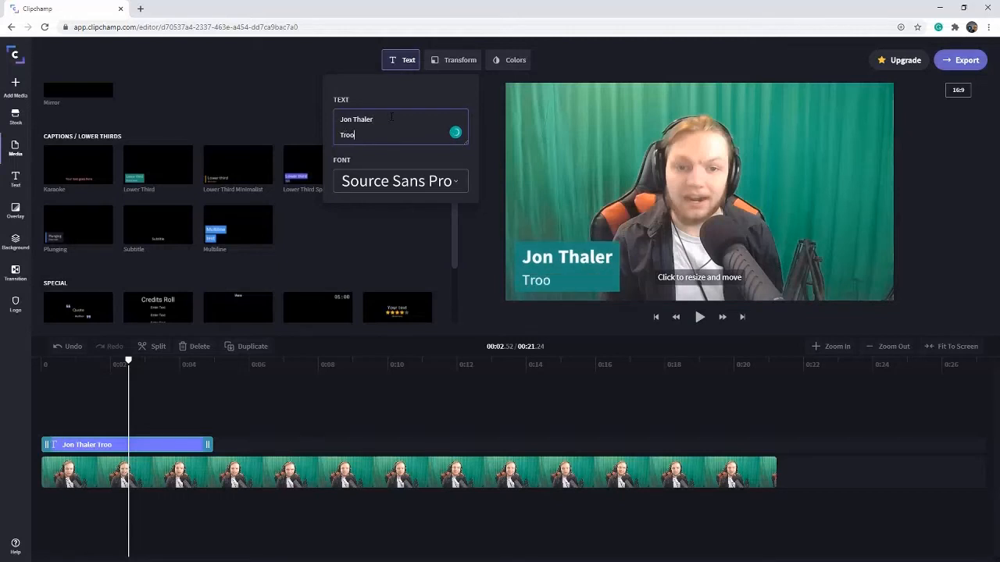
pyautogui.write('p')
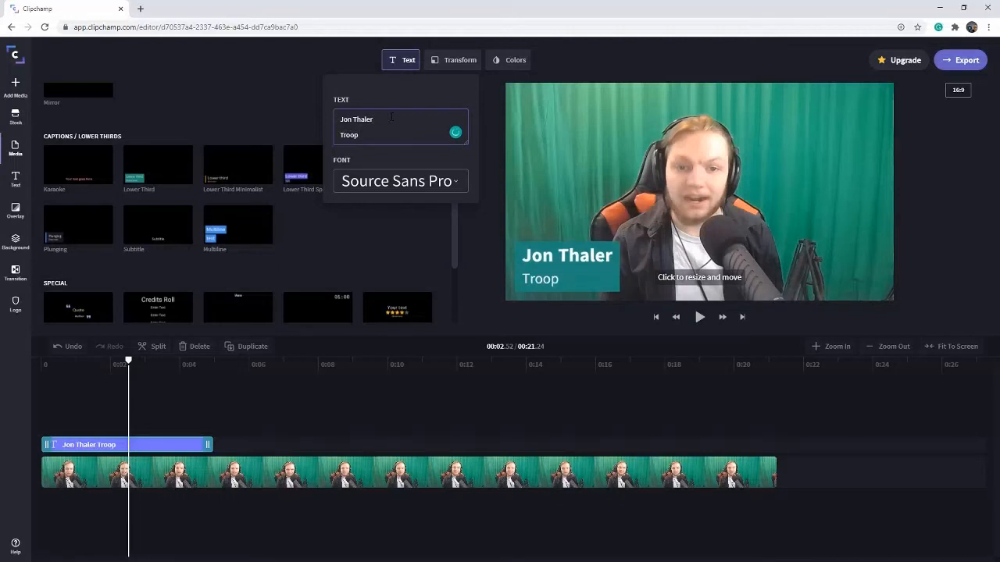
pyautogui.write(' 0000')
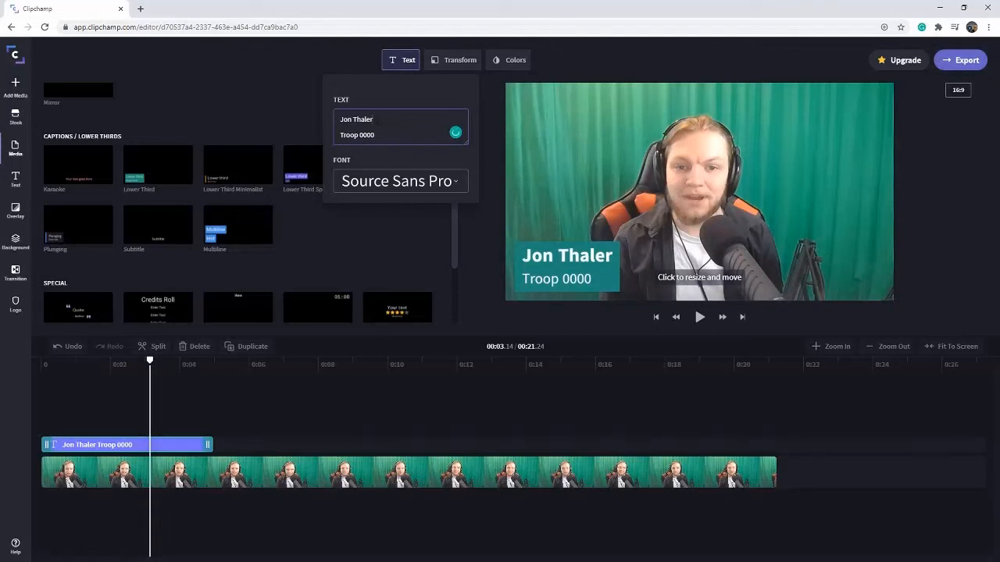
# Step: Remove the surname from the lower third's first line, leaving only the first name, and close the text settings
pyautogui.moveTo(373, 120); pyautogui.dragTo(353, 119)
pyautogui.press('BackSpace')
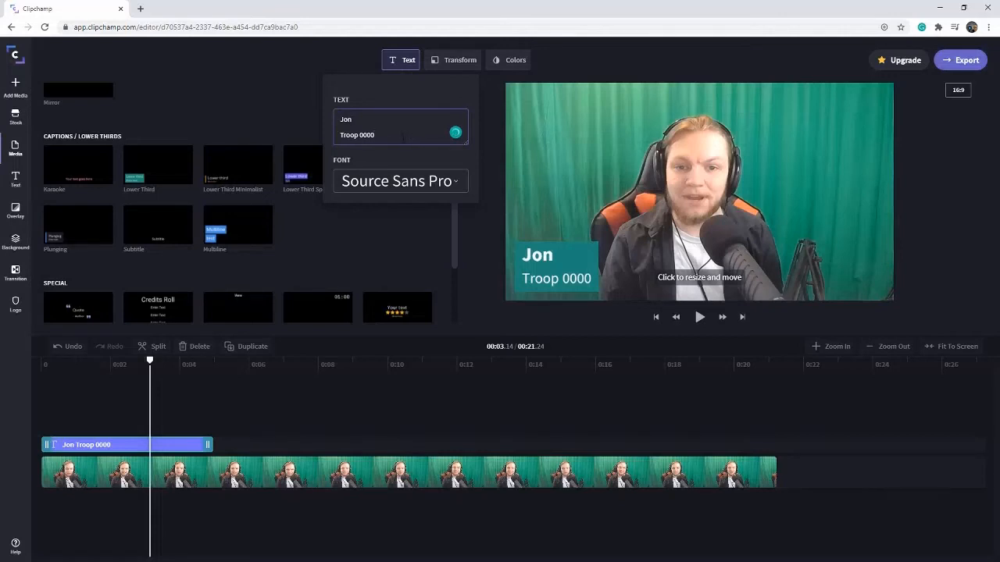
pyautogui.click(394, 69)
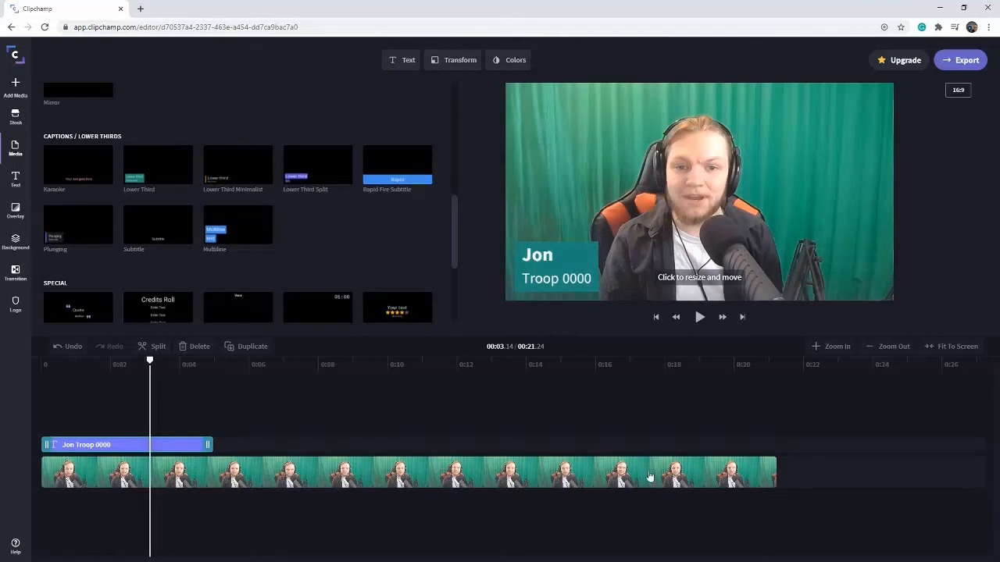
# Step: Apply the Green Screen filter to the webcam clip to remove its green backdrop
pyautogui.click(32, 372)
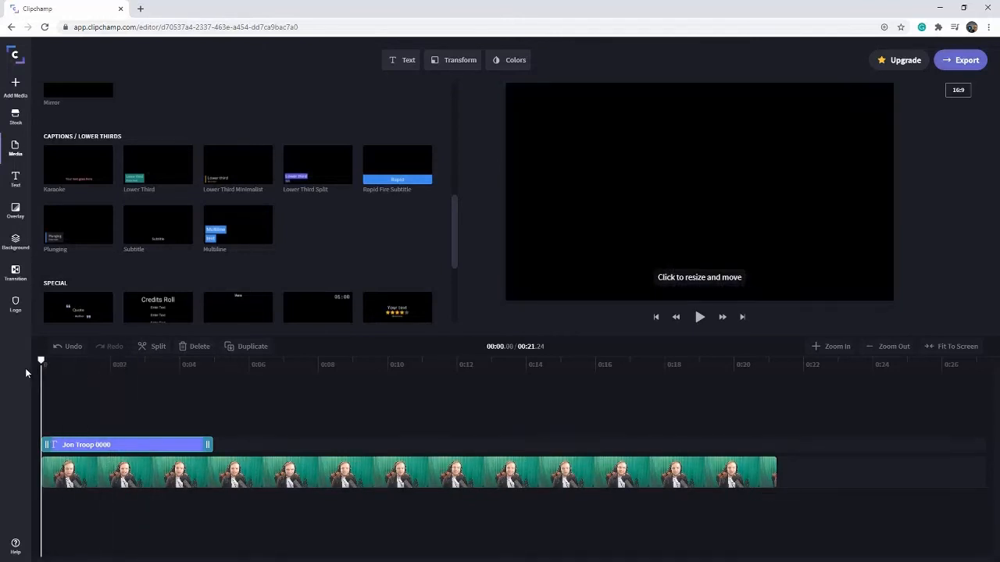
pyautogui.click(75, 485)
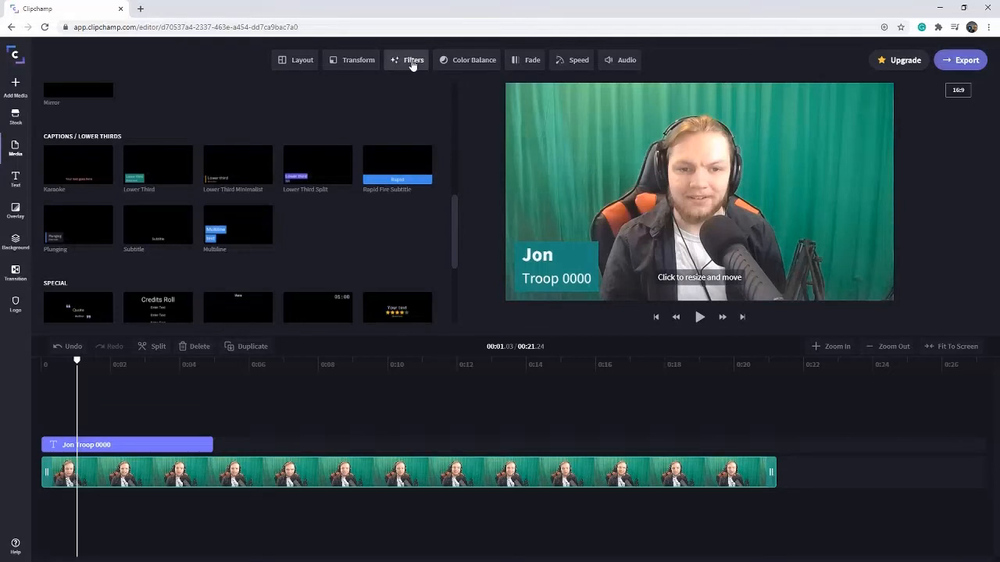
pyautogui.click(413, 61)
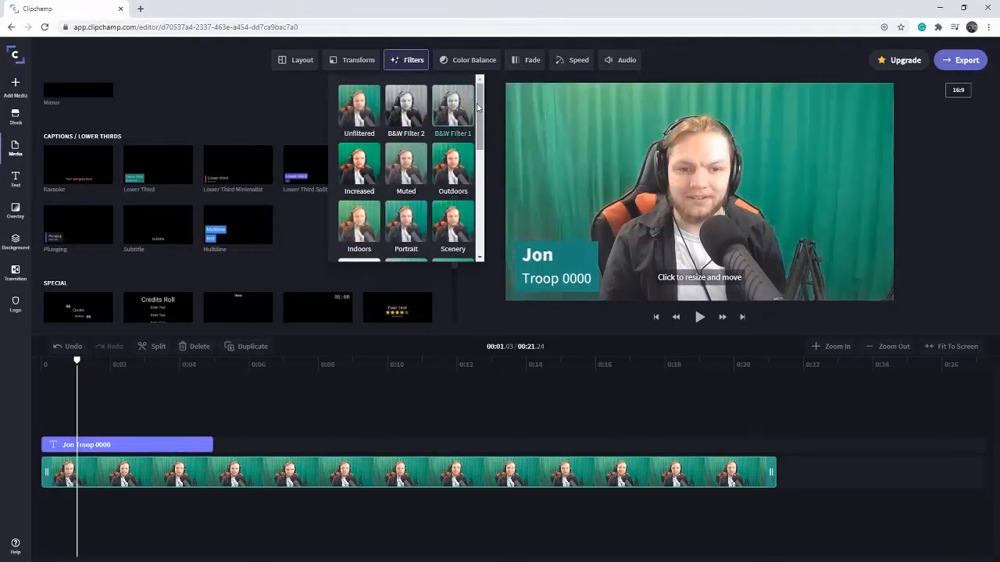
pyautogui.moveTo(480, 110); pyautogui.dragTo(484, 227)
pyautogui.click(400, 235)
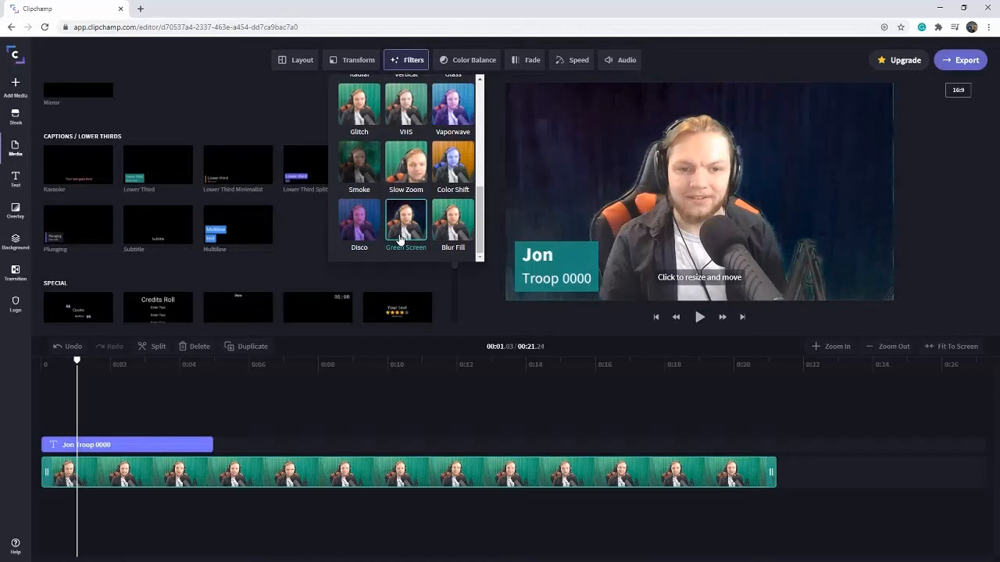
pyautogui.click(412, 60)
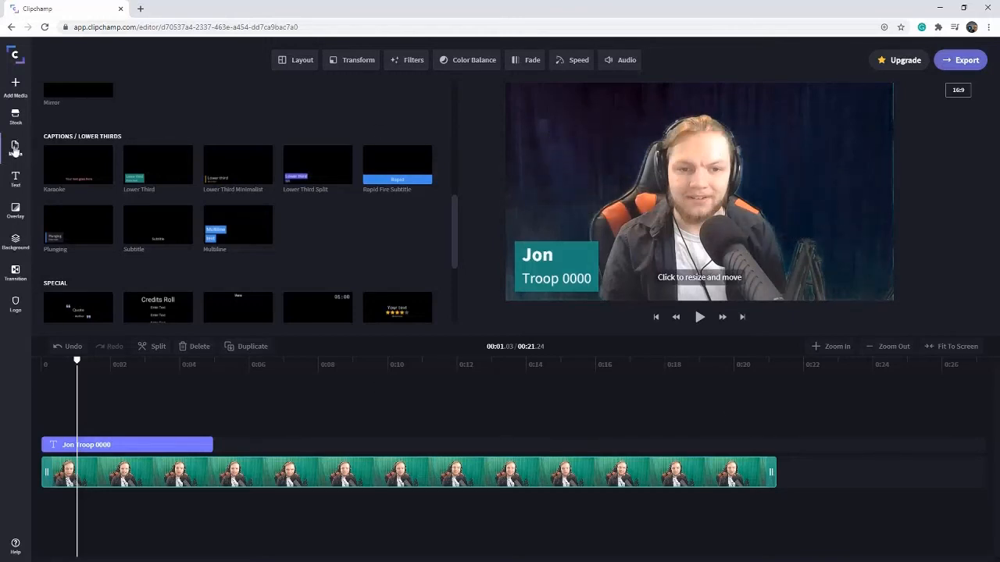
# Step: Import the city skyline image and place it beneath the webcam clip as a background spanning the clip's full length
pyautogui.click(14, 148)
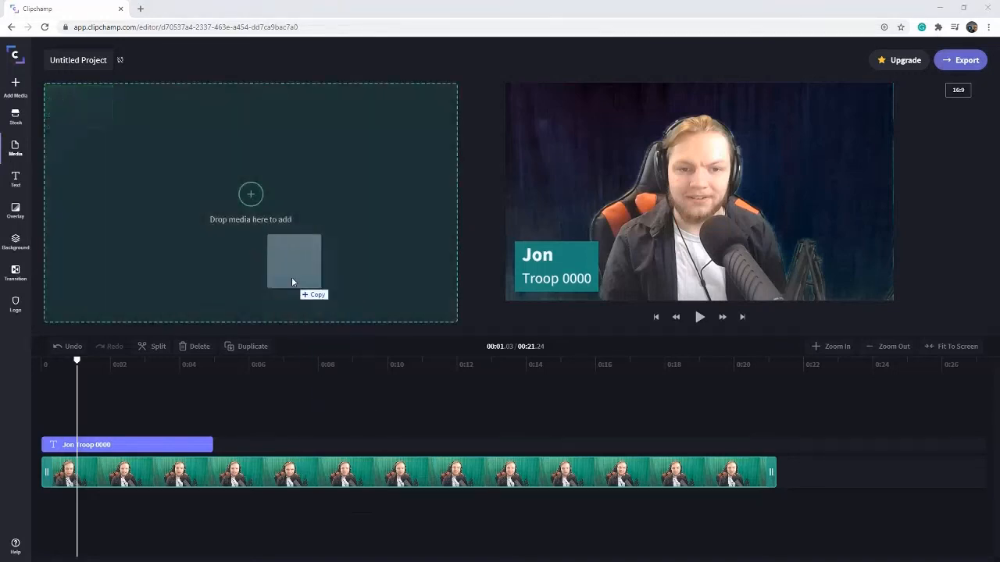
pyautogui.moveTo(292, 278); pyautogui.dragTo(230, 150)
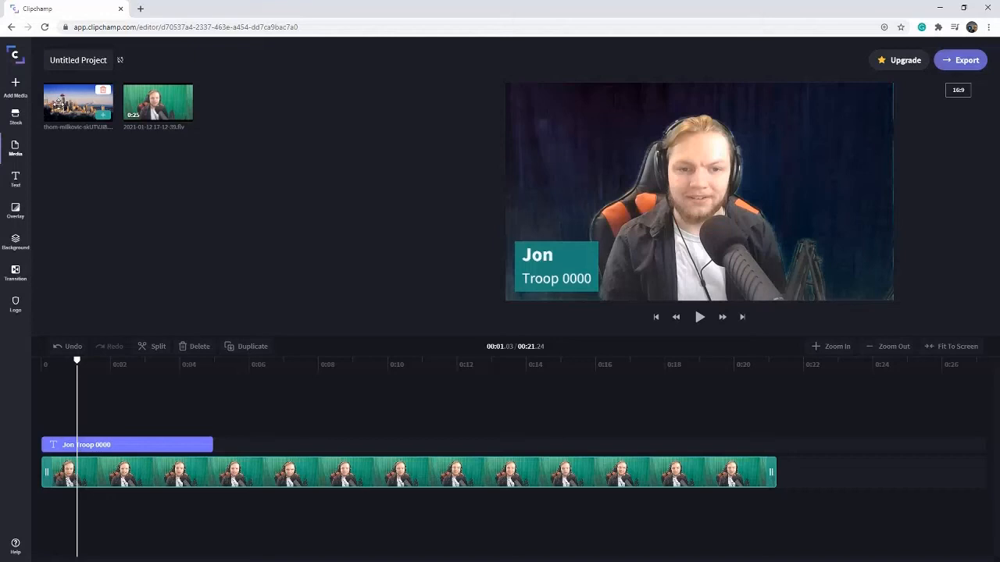
pyautogui.moveTo(57, 103); pyautogui.dragTo(86, 516)
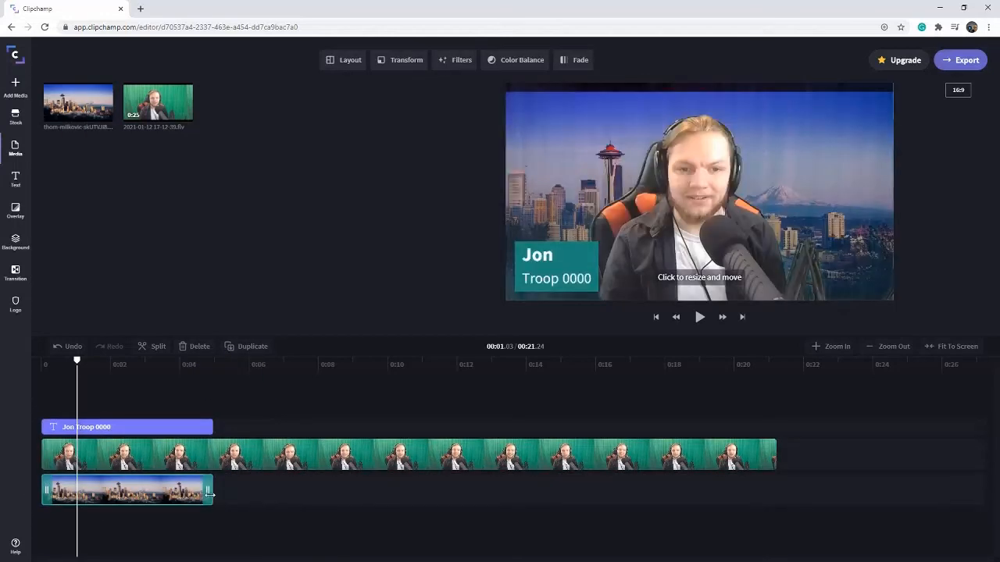
pyautogui.moveTo(209, 494); pyautogui.dragTo(750, 472)
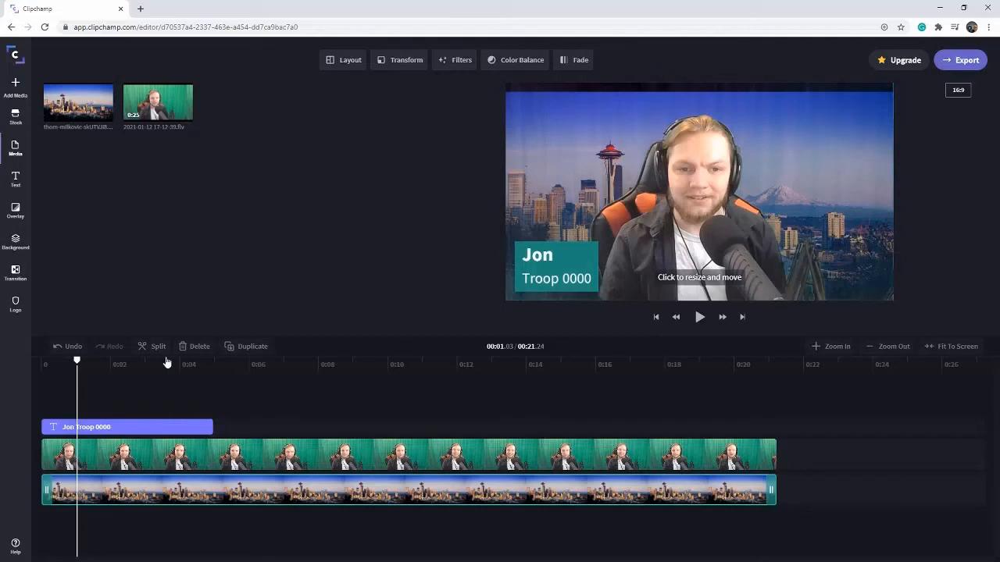
# Step: Play the composited video from the start to check it, and return the playhead to the beginning
pyautogui.moveTo(78, 366); pyautogui.dragTo(36, 370)
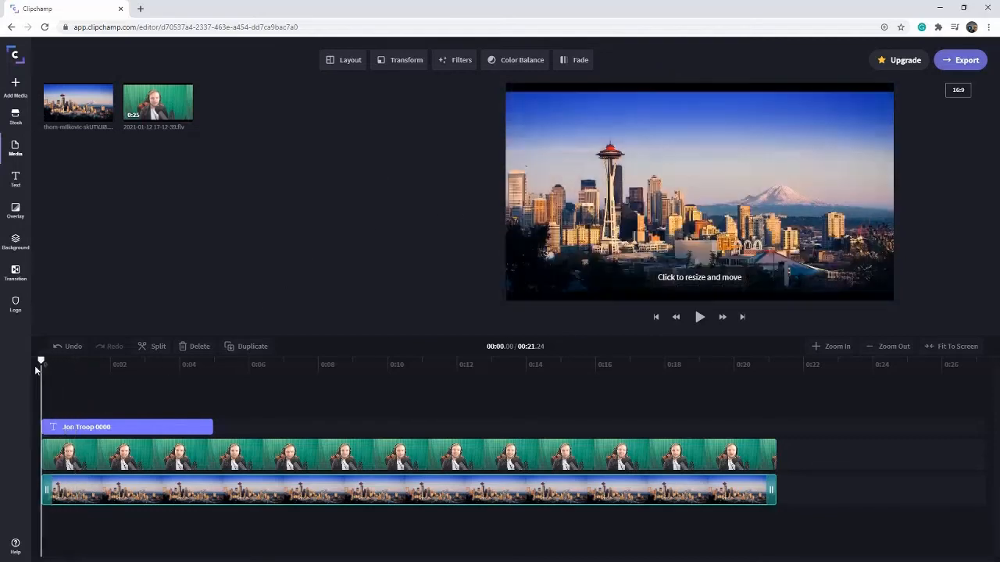
pyautogui.click(701, 318)
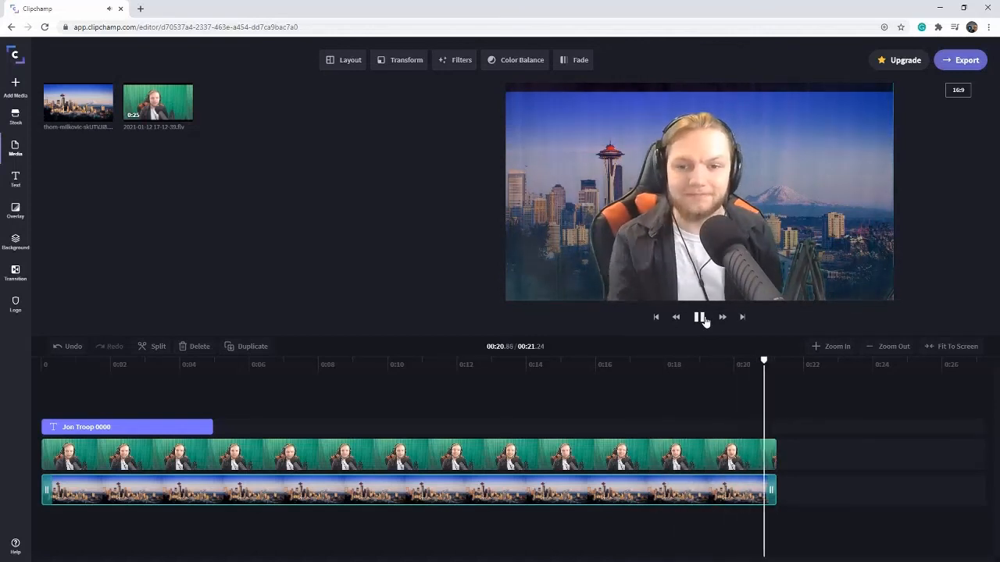
pyautogui.moveTo(771, 364); pyautogui.dragTo(32, 401)
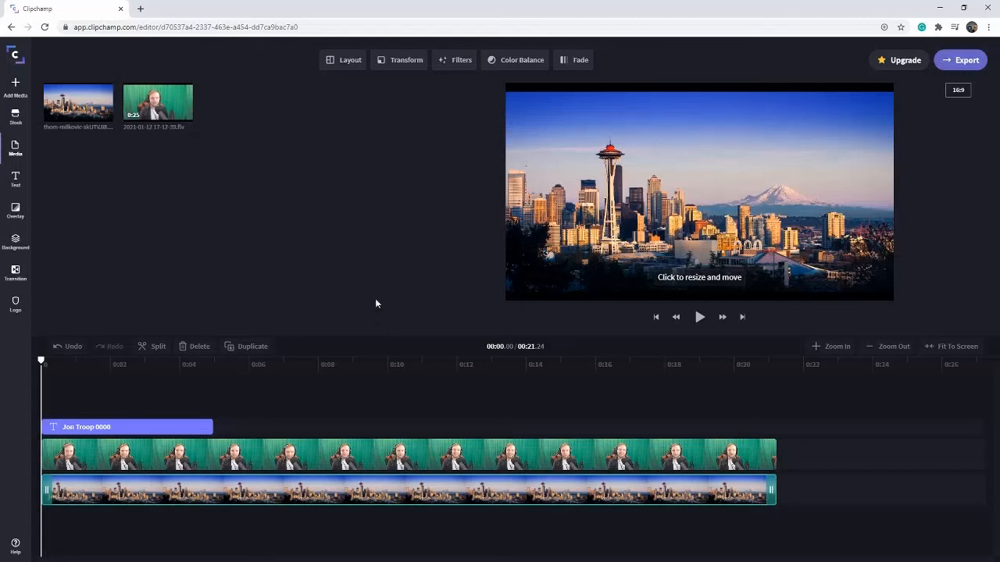
# Step: Export the video at 720p resolution with default compression
pyautogui.click(965, 66)
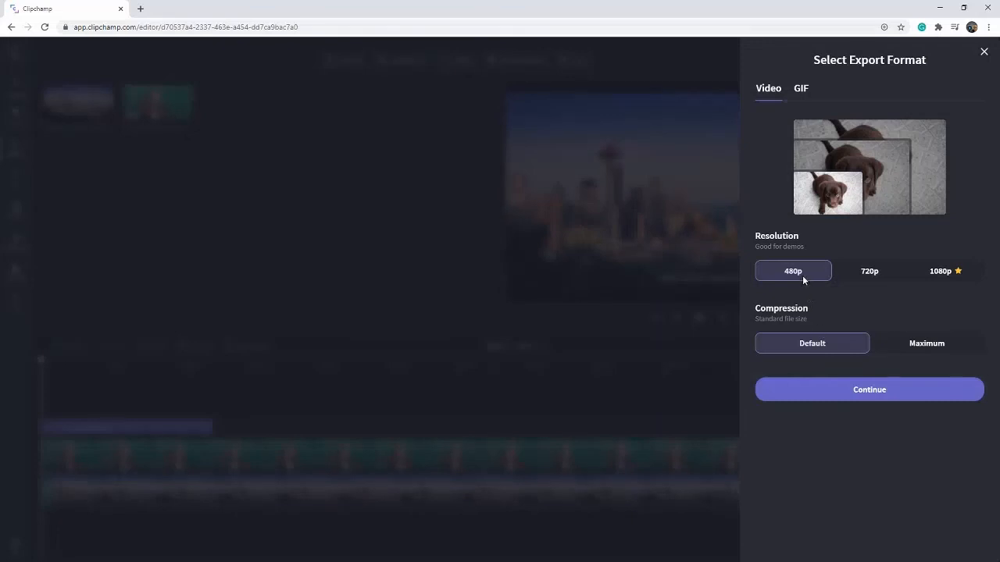
pyautogui.click(859, 273)
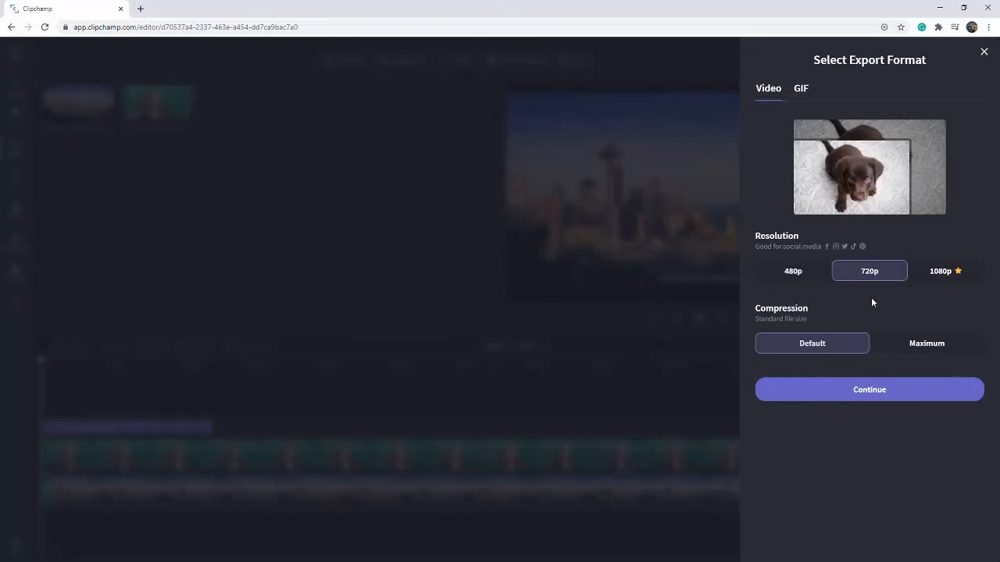
pyautogui.click(895, 391)
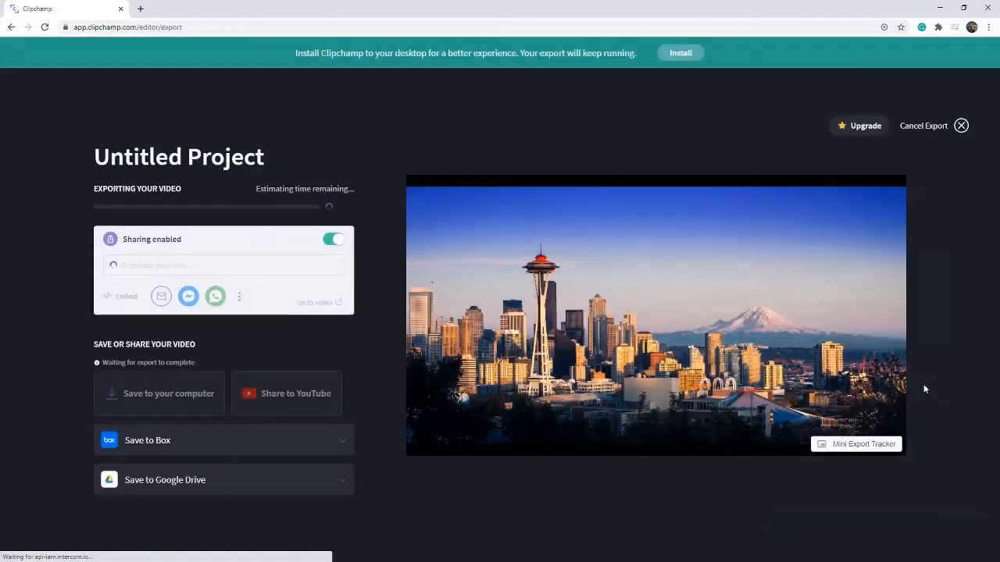